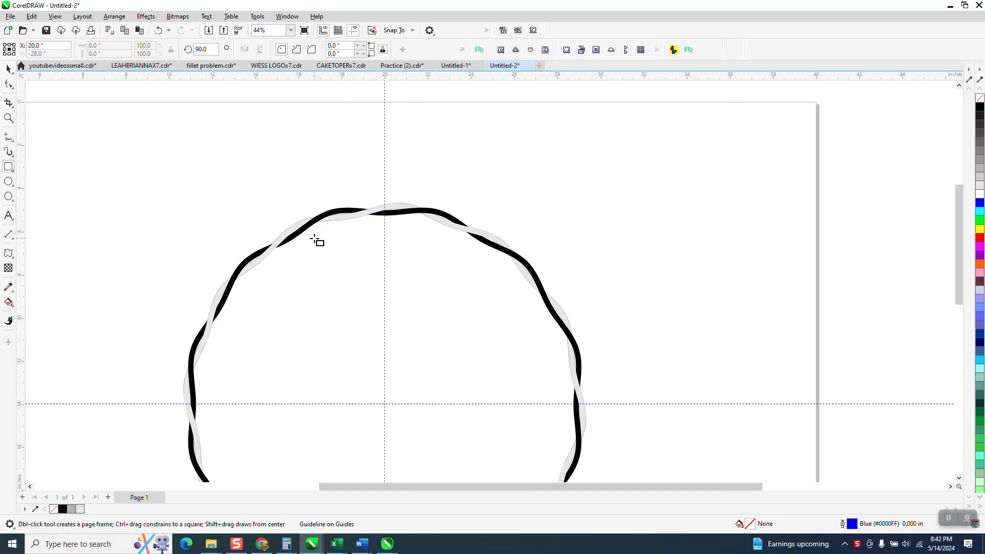
Draw a tall narrow rectangle about 0.38 by 1.74 in above the upper right of the wire ring
{"action": "left_click_drag", "start_coordinate": [537, 128], "coordinate": [529, 165]}
{"action": "left_click", "coordinate": [9, 118]}
{"action": "left_click_drag", "start_coordinate": [480, 105], "coordinate": [654, 237]}
{"action": "left_click", "coordinate": [8, 68]}
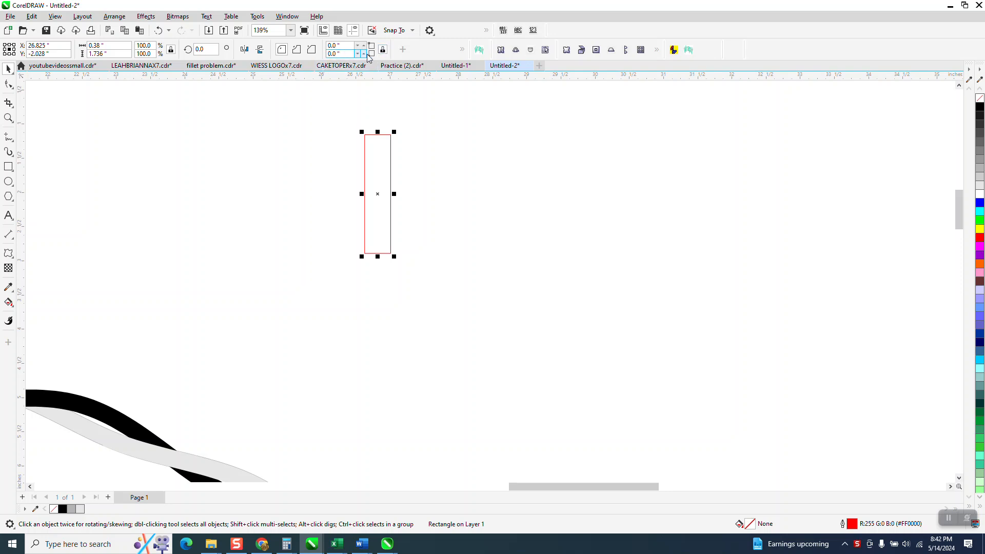
Round the rectangle's corners until its ends are semicircular and set its width to 0.4 in with proportions locked
{"action": "left_click", "coordinate": [364, 53]}
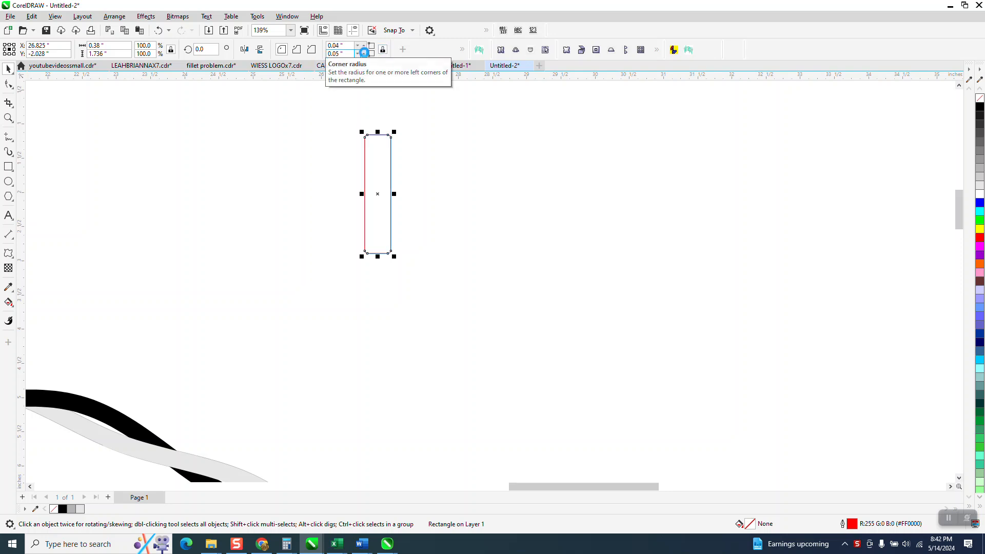
{"action": "left_click", "coordinate": [363, 51]}
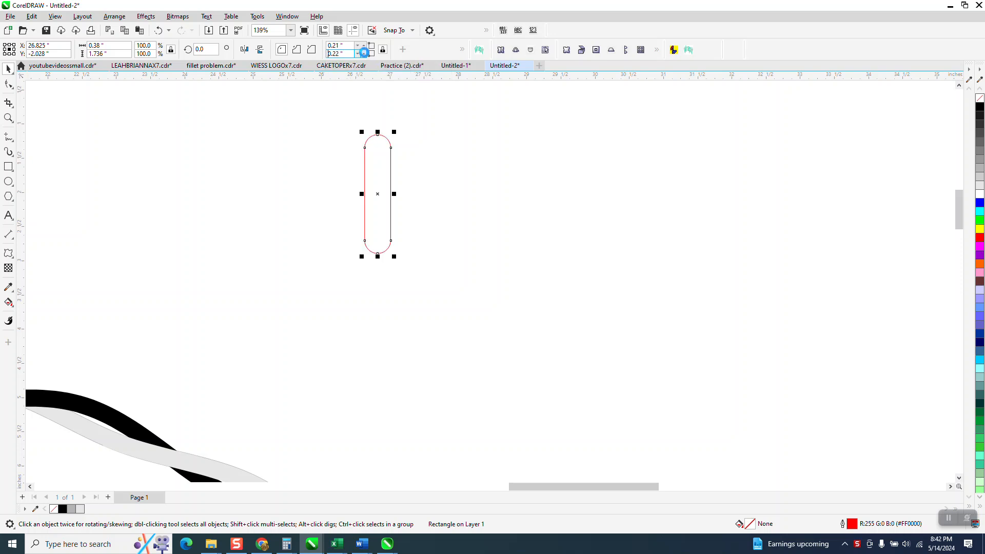
{"action": "left_click", "coordinate": [364, 52]}
{"action": "left_click", "coordinate": [112, 46]}
{"action": "type", "text": ".4"}
{"action": "key", "text": "Return"}
{"action": "left_click", "coordinate": [227, 149]}
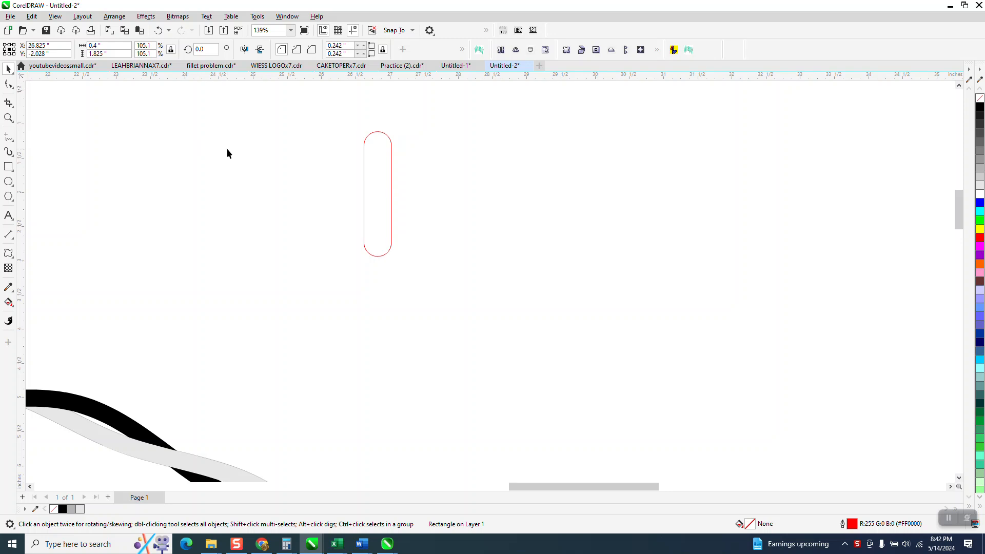
Set the nudge distance and duplicate the pill shape three times in a row to the right, 0.42 in apart
{"action": "left_click_drag", "start_coordinate": [354, 51], "coordinate": [338, 51]}
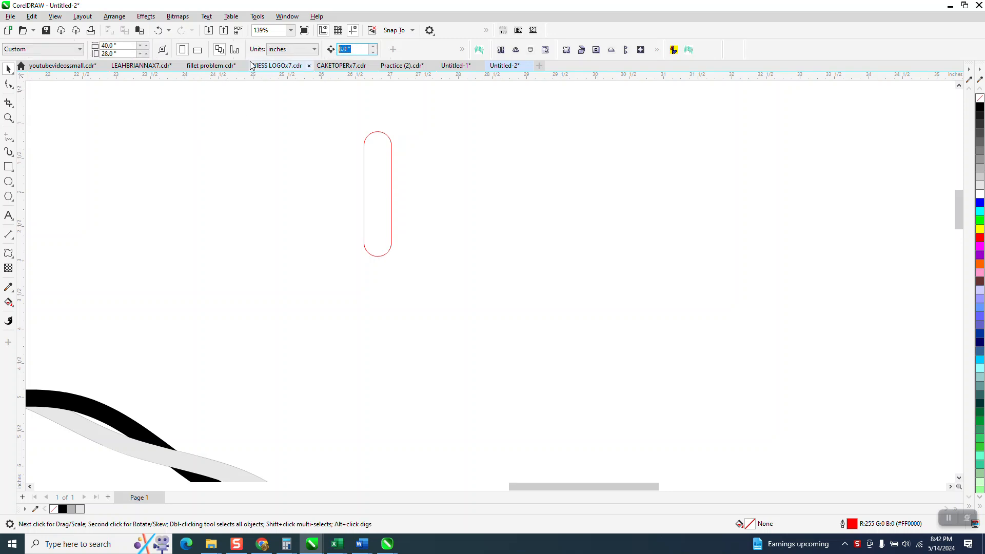
{"action": "left_click", "coordinate": [367, 167]}
{"action": "left_click", "coordinate": [356, 165]}
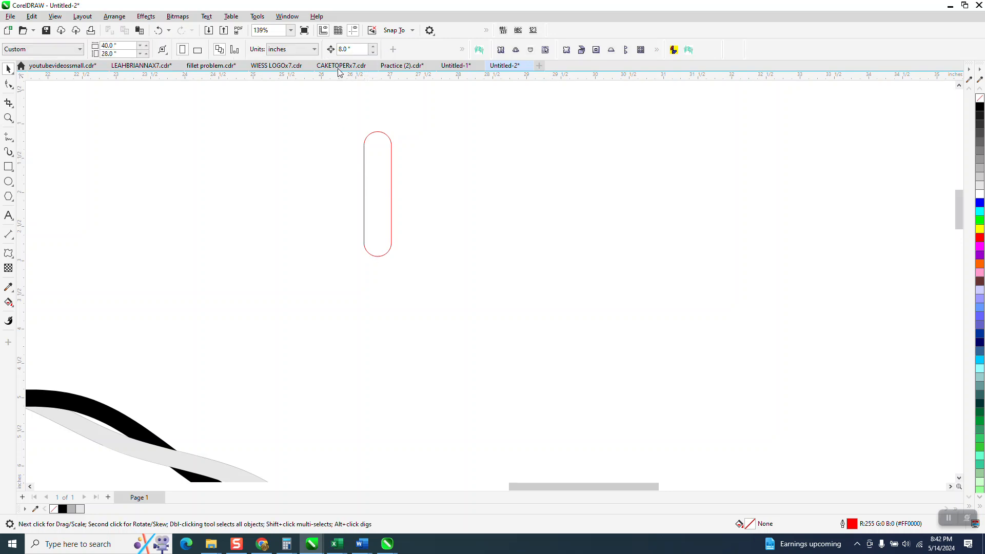
{"action": "key", "text": "BackSpace"}
{"action": "key", "text": "Return"}
{"action": "left_click", "coordinate": [392, 193]}
{"action": "key", "text": "ctrl+d"}
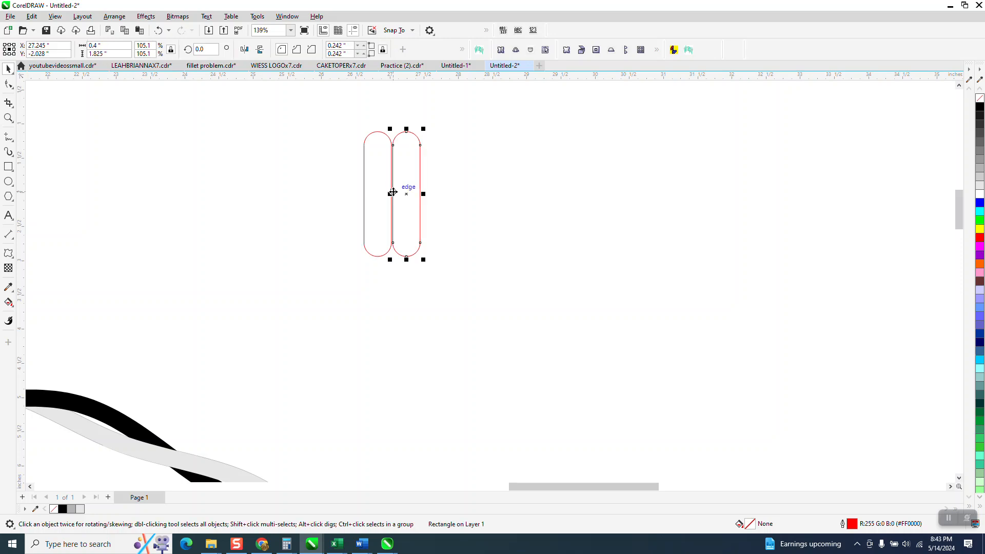
{"action": "key", "text": "ctrl+d"}
{"action": "key", "text": "ctrl+d"}
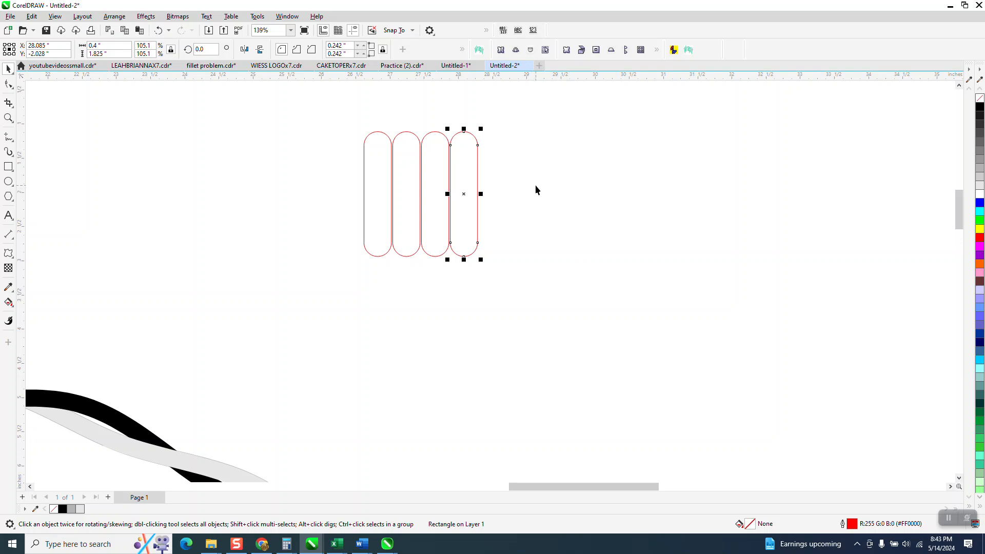
Convert the rightmost pill shape to curves for node editing
{"action": "left_click", "coordinate": [7, 118]}
{"action": "left_click_drag", "start_coordinate": [345, 113], "coordinate": [616, 292]}
{"action": "left_click", "coordinate": [9, 85]}
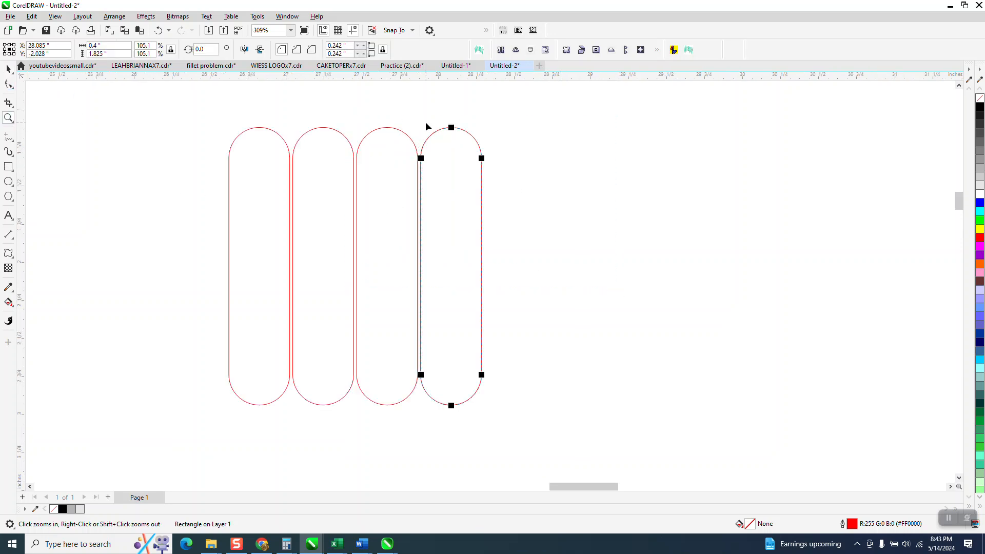
{"action": "left_click", "coordinate": [114, 16]}
{"action": "left_click", "coordinate": [153, 281]}
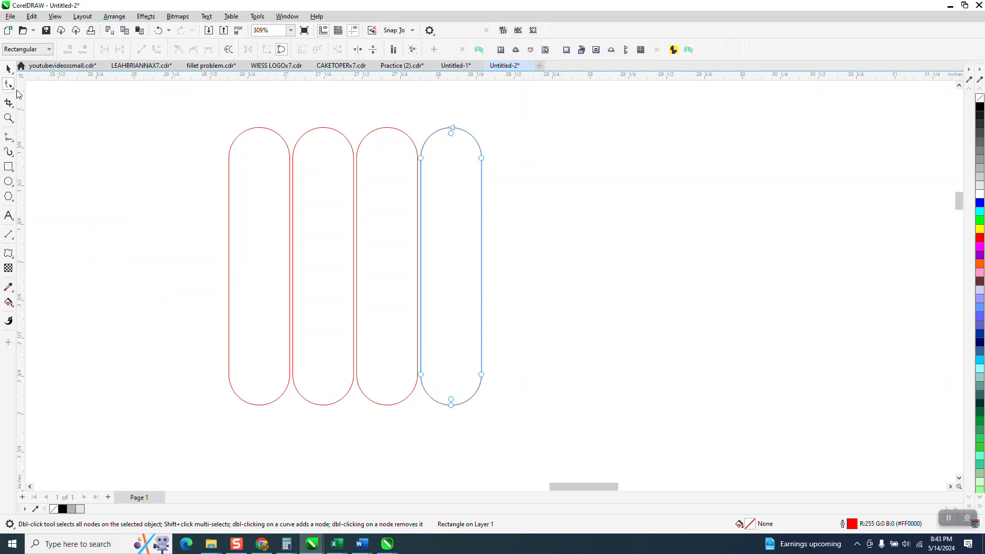
Pull the top node of the rightmost pill up and to the right to form a pointed barb
{"action": "scroll", "coordinate": [467, 215], "scroll_direction": "down", "scroll_amount": 1}
{"action": "left_click_drag", "start_coordinate": [455, 143], "coordinate": [492, 82]}
{"action": "mouse_move", "coordinate": [451, 216]}
{"action": "left_mouse_down"}
{"action": "mouse_move", "coordinate": [436, 204]}
{"action": "mouse_move", "coordinate": [479, 228]}
{"action": "mouse_move", "coordinate": [459, 199]}
{"action": "left_mouse_up"}
{"action": "left_click", "coordinate": [478, 241]}
{"action": "left_click_drag", "start_coordinate": [494, 112], "coordinate": [484, 128]}
{"action": "left_click", "coordinate": [508, 162]}
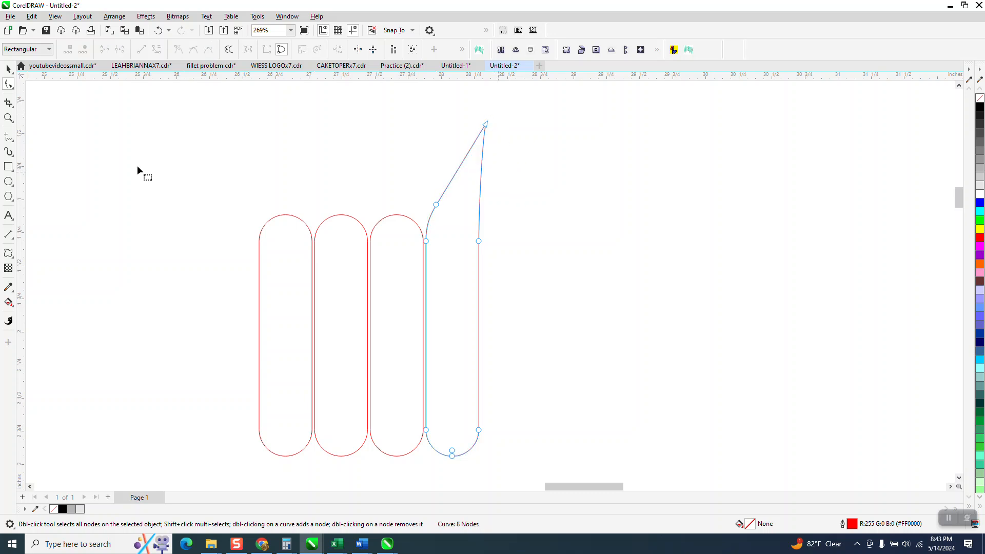
Try to bend the barb's right edge inward by moving the control handle of its lower node
{"action": "left_click", "coordinate": [8, 117]}
{"action": "left_click_drag", "start_coordinate": [394, 103], "coordinate": [610, 312]}
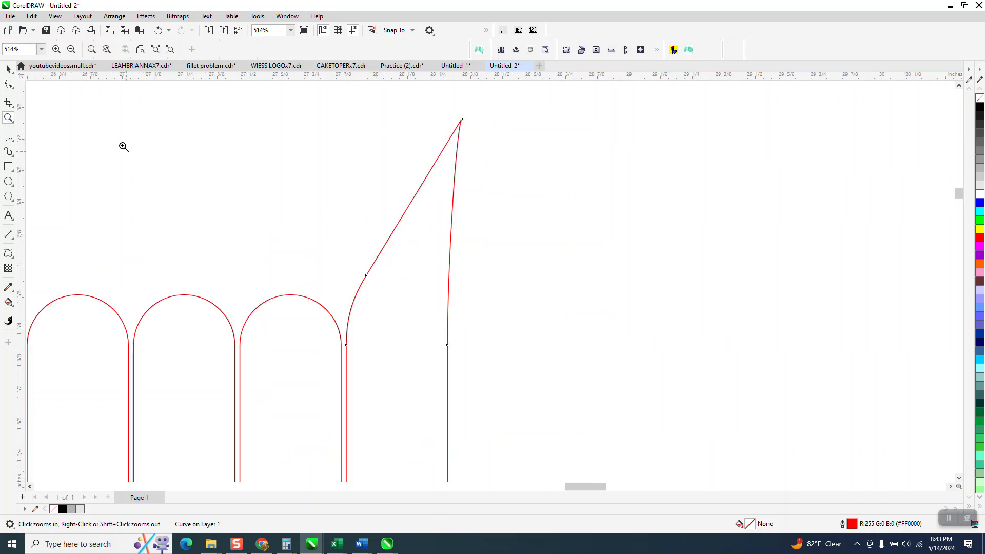
{"action": "left_click", "coordinate": [6, 83]}
{"action": "key", "text": "F10"}
{"action": "right_click", "coordinate": [461, 122]}
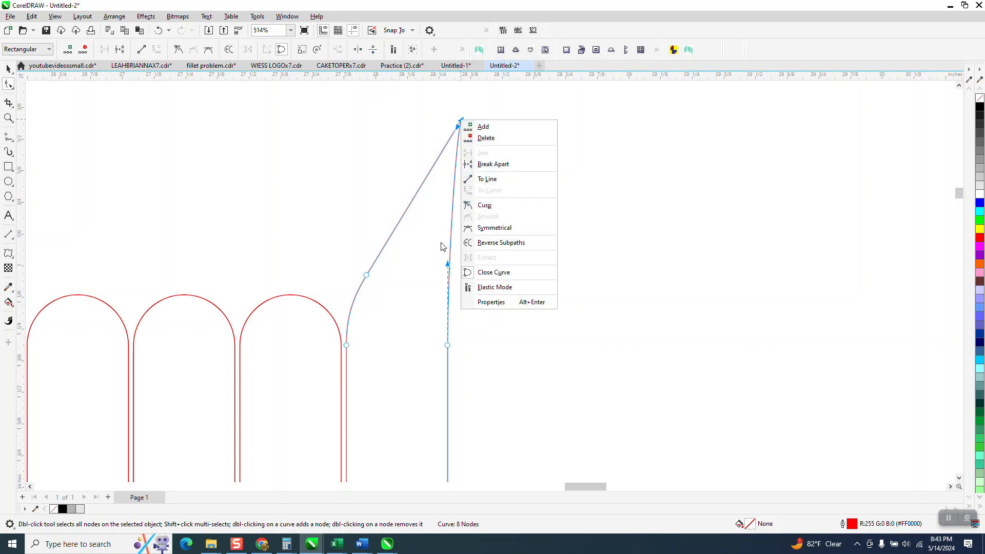
{"action": "left_click", "coordinate": [446, 193]}
{"action": "left_click", "coordinate": [448, 346]}
{"action": "left_click_drag", "start_coordinate": [448, 265], "coordinate": [423, 285]}
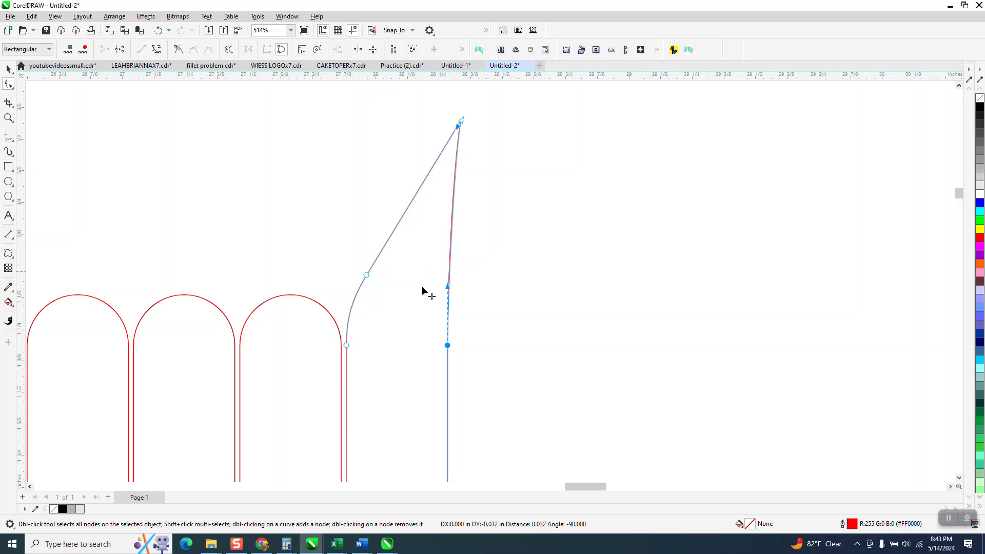
Convert the straight segment at the base of the barb's right edge to a curve and make its node a cusp
{"action": "right_click", "coordinate": [447, 345]}
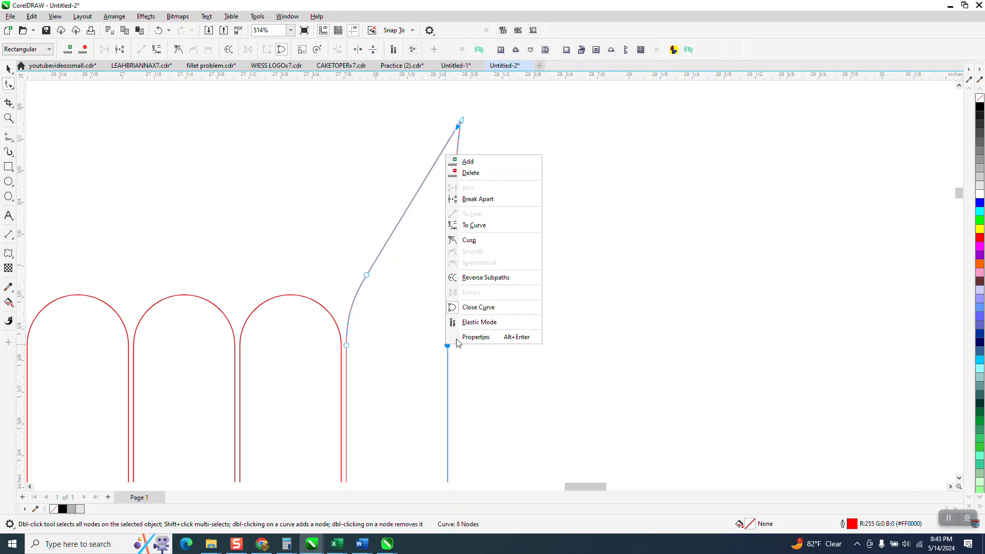
{"action": "left_click", "coordinate": [486, 227]}
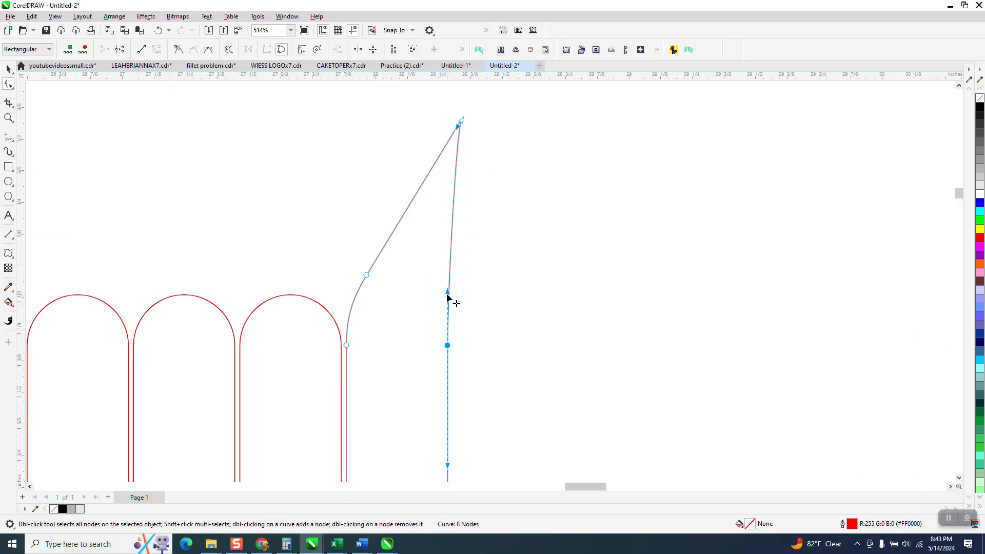
{"action": "right_click", "coordinate": [448, 344]}
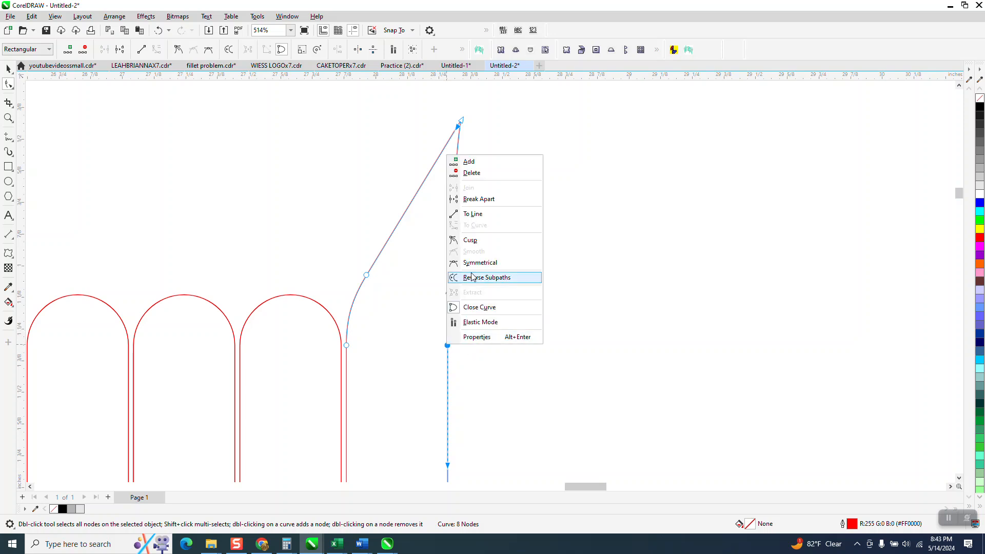
{"action": "left_click", "coordinate": [473, 240]}
Bend the barb's right edge inward with the cusp node's handle and move the tip slightly up and to the right
{"action": "left_click", "coordinate": [447, 345]}
{"action": "left_click_drag", "start_coordinate": [448, 293], "coordinate": [413, 293]}
{"action": "scroll", "coordinate": [489, 339], "scroll_direction": "down", "scroll_amount": 1}
{"action": "scroll", "coordinate": [490, 336], "scroll_direction": "down", "scroll_amount": 1}
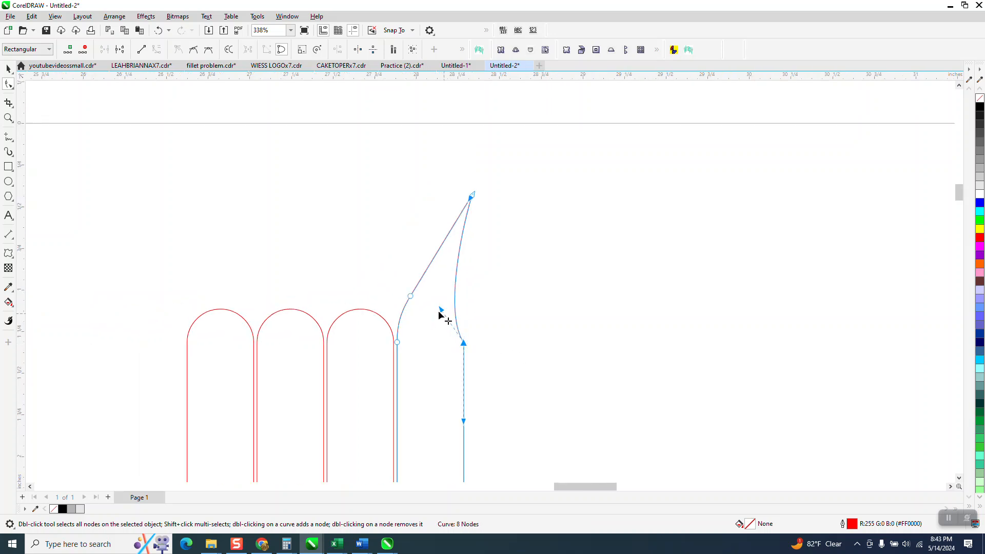
{"action": "left_click_drag", "start_coordinate": [441, 309], "coordinate": [444, 306]}
{"action": "left_click_drag", "start_coordinate": [472, 196], "coordinate": [484, 189]}
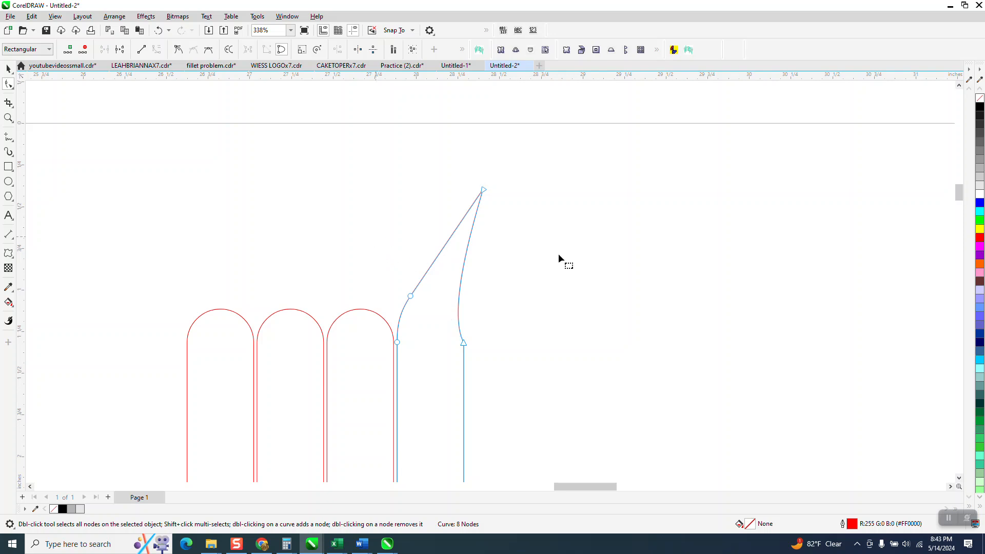
Place a copy of the barbed pill, mirrored vertically and horizontally, over the leftmost plain pill
{"action": "scroll", "coordinate": [513, 230], "scroll_direction": "down", "scroll_amount": 2}
{"action": "left_click", "coordinate": [9, 68]}
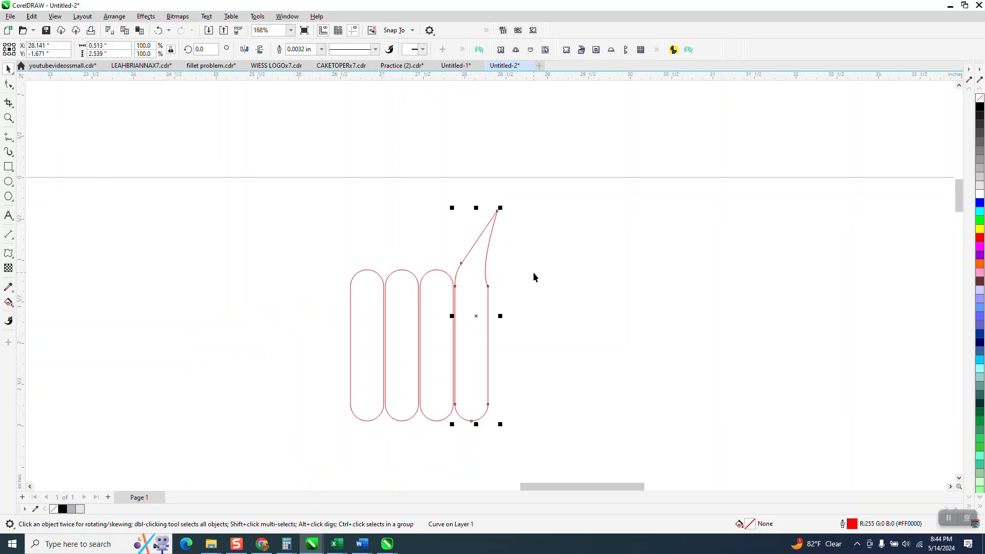
{"action": "left_click", "coordinate": [261, 49]}
{"action": "left_click", "coordinate": [244, 49]}
{"action": "left_click_drag", "start_coordinate": [483, 298], "coordinate": [363, 381]}
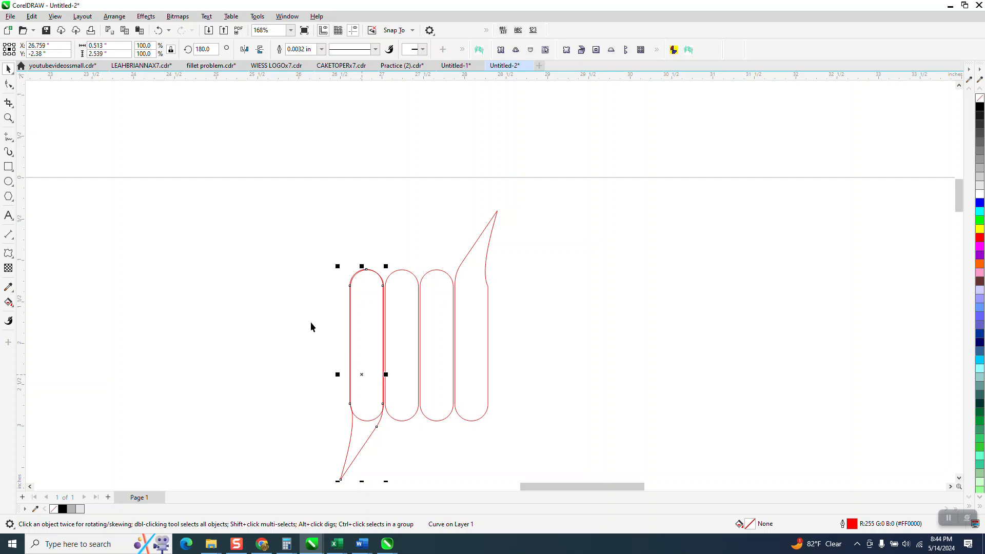
Delete the plain pill underneath the mirrored barbed copy, nudging the copy aside and back into place
{"action": "scroll", "coordinate": [276, 267], "scroll_direction": "down", "scroll_amount": 2}
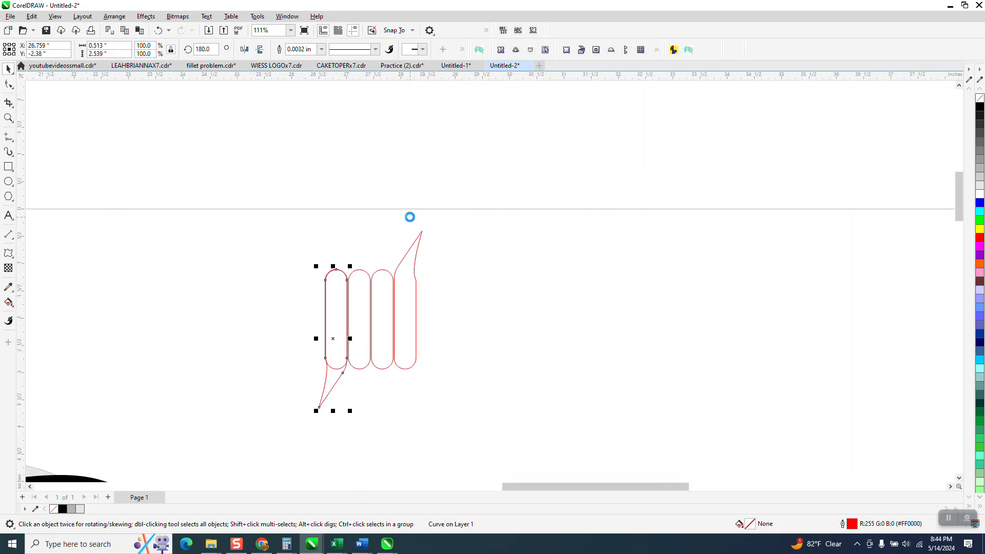
{"action": "key", "text": "Left"}
{"action": "key", "text": "Left"}
{"action": "key", "text": "Left"}
{"action": "key", "text": "Left"}
{"action": "left_click", "coordinate": [344, 279]}
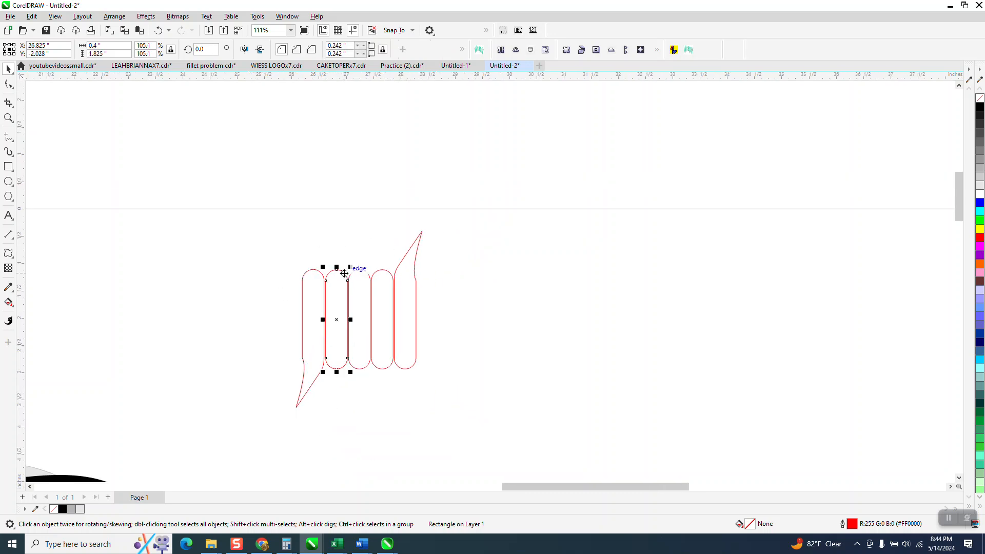
{"action": "key", "text": "Delete"}
{"action": "left_click", "coordinate": [320, 289]}
{"action": "key", "text": "Right"}
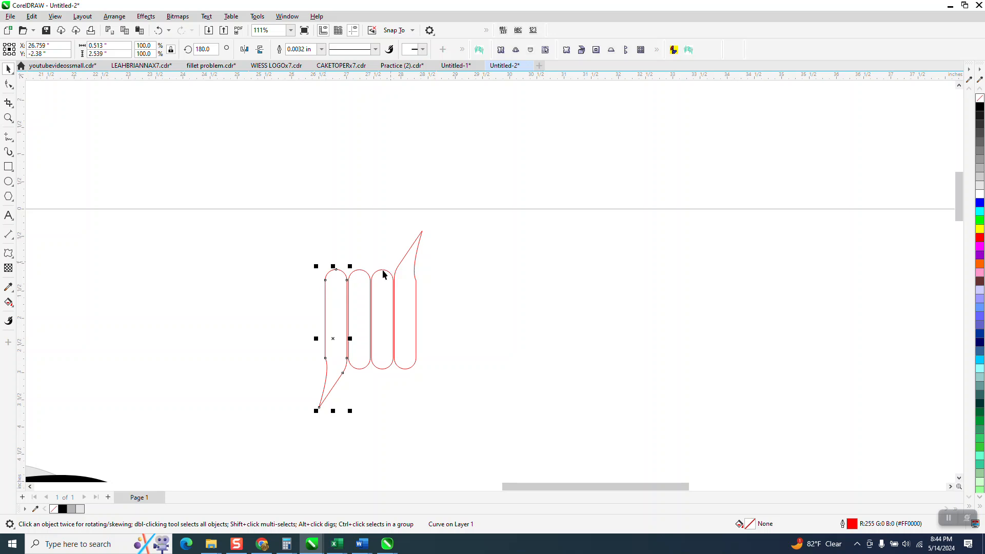
Fill all four barb pieces with black and remove their outlines
{"action": "left_click_drag", "start_coordinate": [263, 201], "coordinate": [449, 411]}
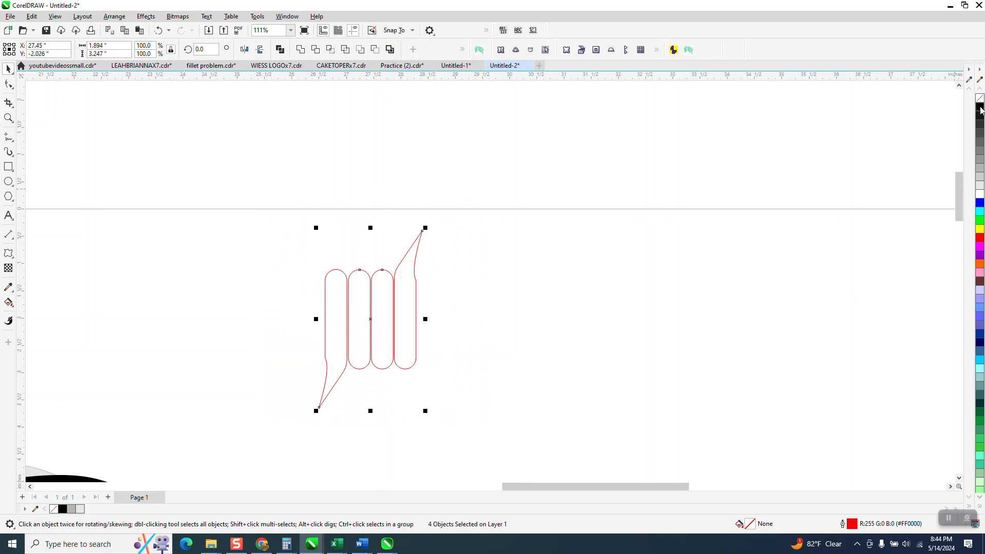
{"action": "left_click", "coordinate": [980, 107]}
{"action": "right_click", "coordinate": [980, 101]}
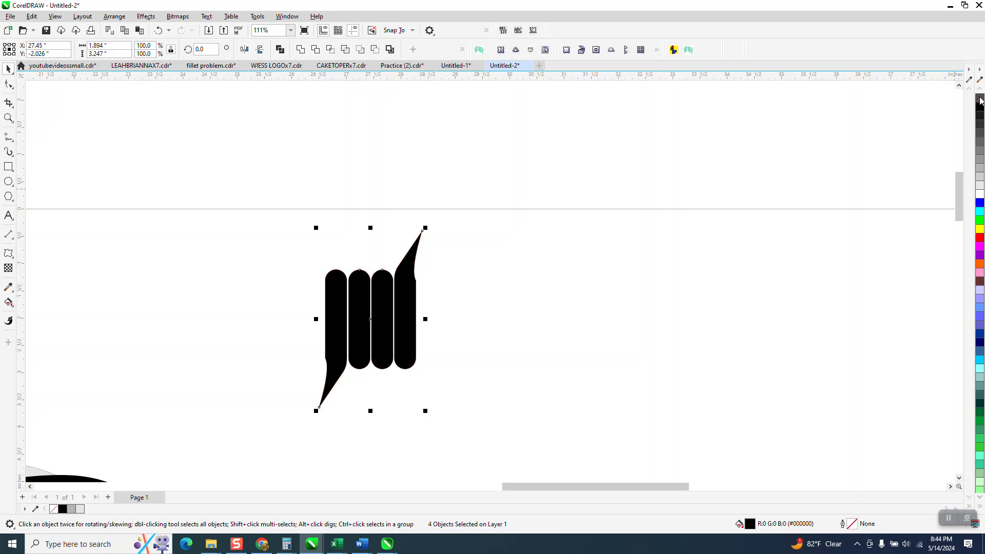
Group the four black barb pieces into one object
{"action": "scroll", "coordinate": [556, 174], "scroll_direction": "down", "scroll_amount": 1}
{"action": "scroll", "coordinate": [556, 171], "scroll_direction": "down", "scroll_amount": 1}
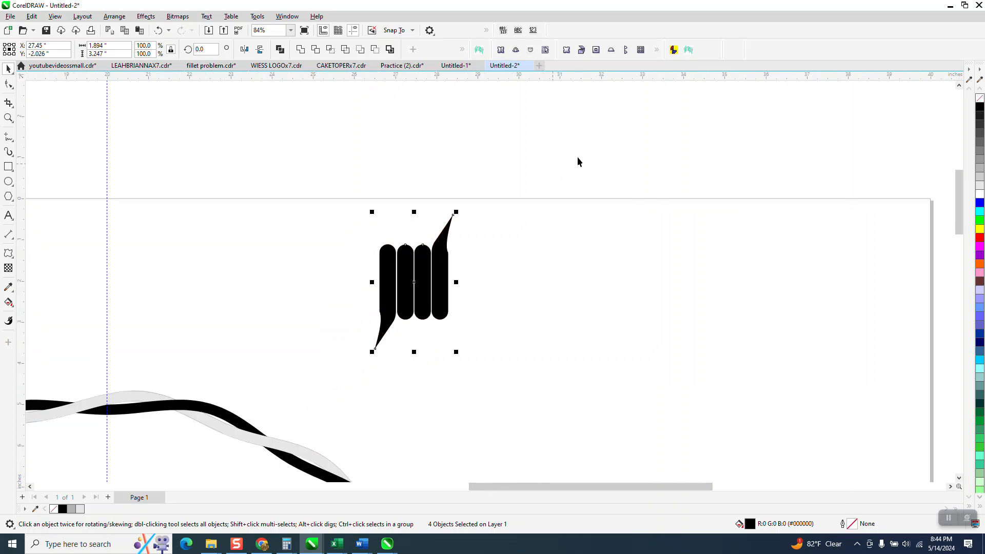
{"action": "left_click_drag", "start_coordinate": [303, 185], "coordinate": [548, 367]}
{"action": "key", "text": "ctrl+g"}
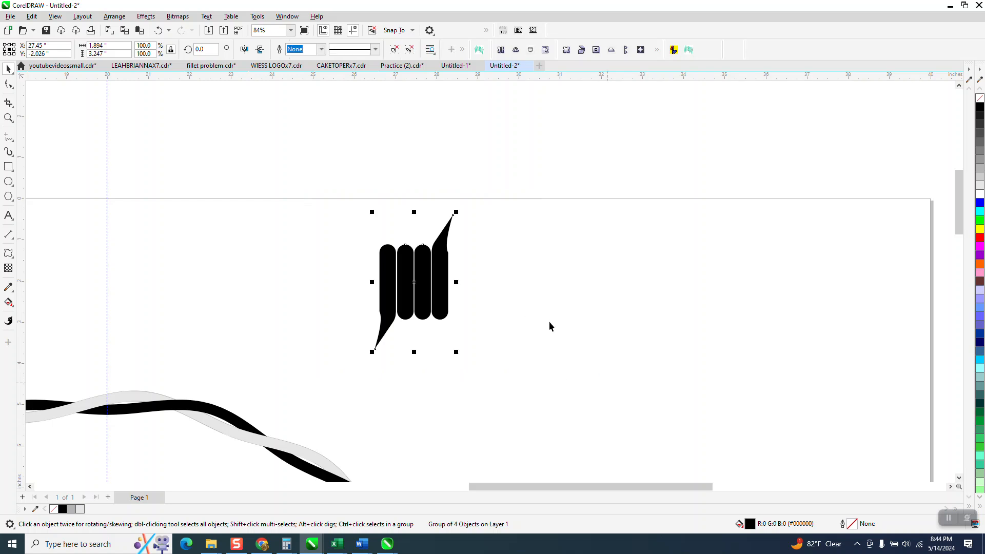
Scale the barb group to about 50% and place it on the top of the wire ring near the vertical guideline
{"action": "scroll", "coordinate": [484, 198], "scroll_direction": "down", "scroll_amount": 3}
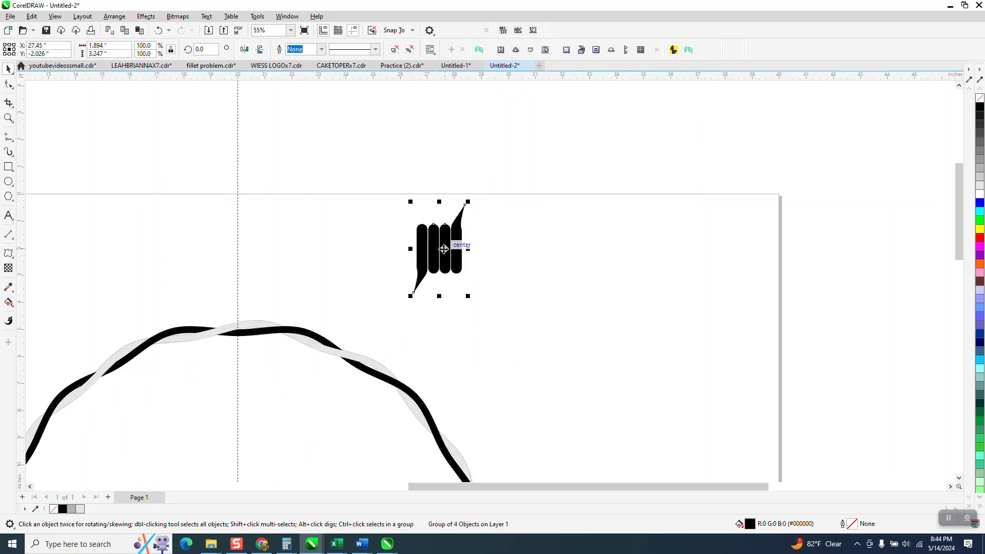
{"action": "left_click_drag", "start_coordinate": [469, 201], "coordinate": [240, 326]}
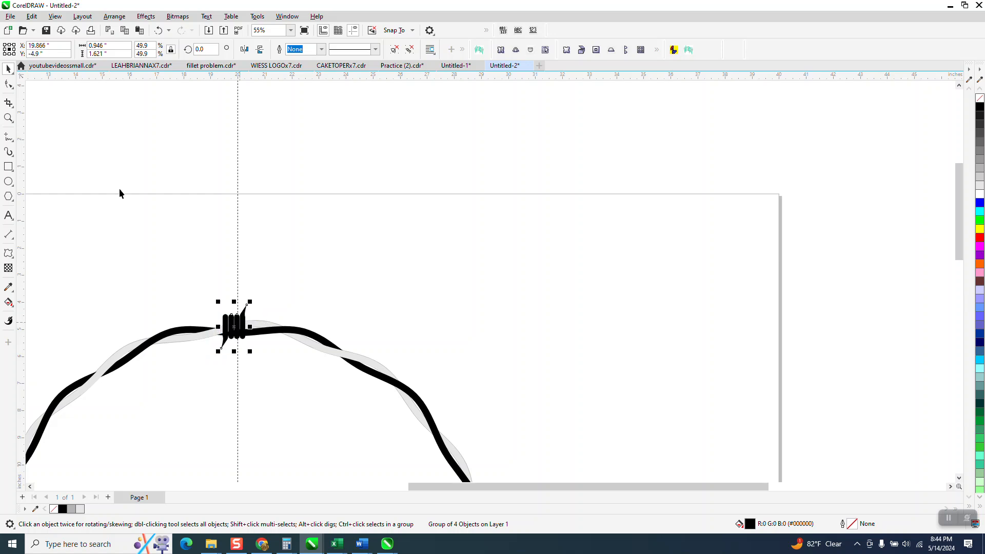
{"action": "left_click", "coordinate": [8, 118]}
{"action": "left_click_drag", "start_coordinate": [159, 255], "coordinate": [338, 390]}
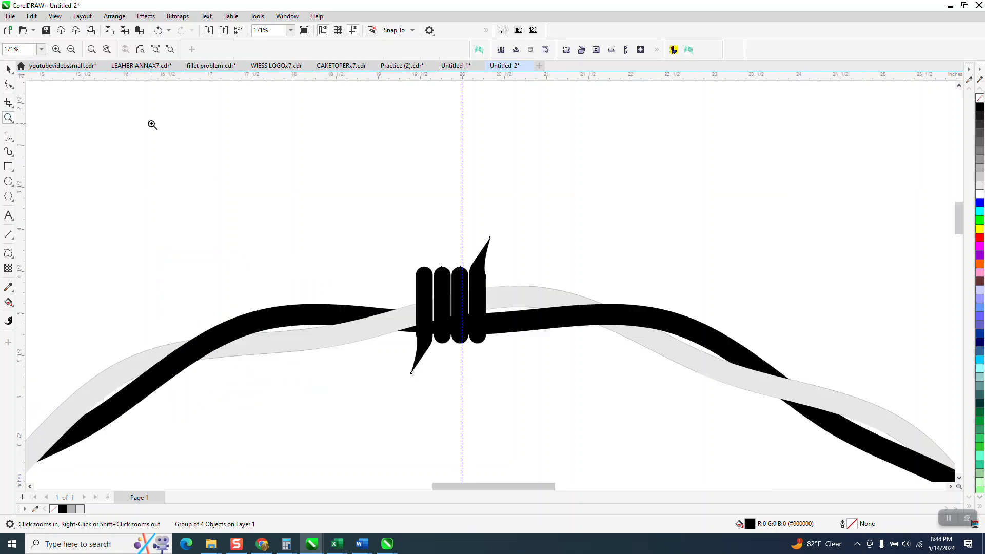
{"action": "left_click", "coordinate": [8, 68]}
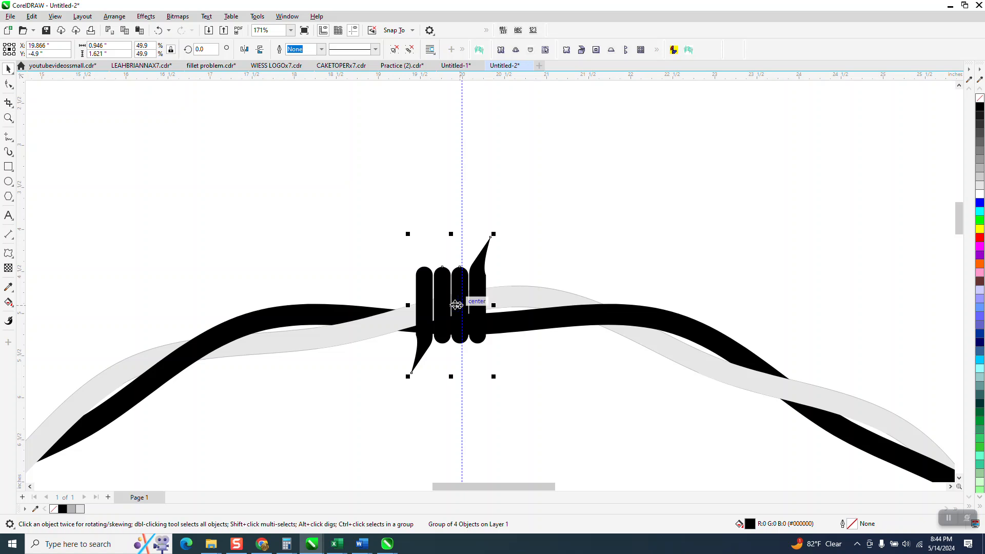
{"action": "left_click_drag", "start_coordinate": [457, 309], "coordinate": [459, 307]}
Center the barb group on the page, and move it straight up onto the top of the ring at about Y -4.816 in
{"action": "scroll", "coordinate": [417, 236], "scroll_direction": "down", "scroll_amount": 3}
{"action": "key", "text": "p"}
{"action": "scroll", "coordinate": [437, 225], "scroll_direction": "down", "scroll_amount": 4}
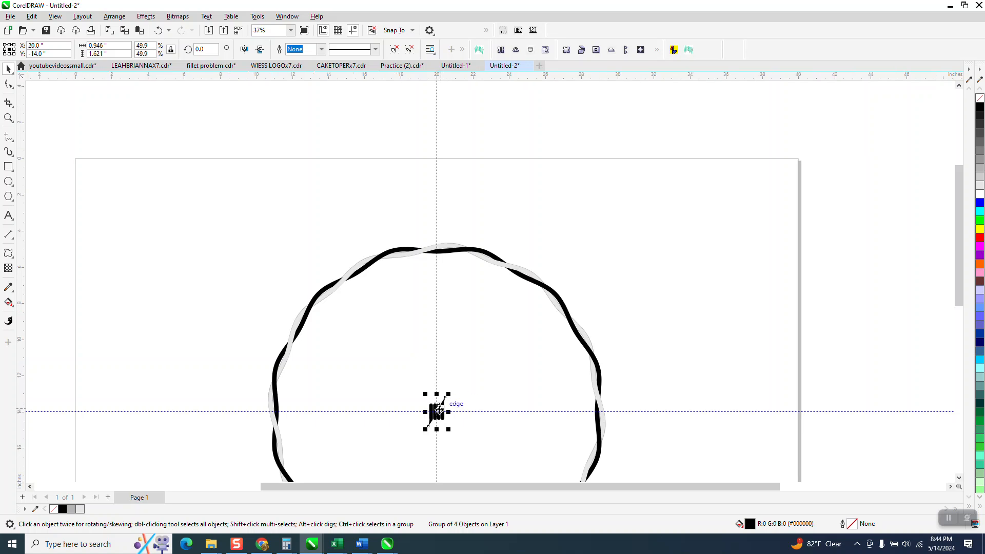
{"action": "left_click", "coordinate": [440, 410], "text": "ctrl"}
{"action": "left_click", "coordinate": [436, 408], "text": "ctrl"}
{"action": "left_click", "coordinate": [438, 410], "text": "ctrl"}
{"action": "left_click", "coordinate": [418, 399]}
{"action": "left_click_drag", "start_coordinate": [405, 374], "coordinate": [455, 432]}
{"action": "left_click", "coordinate": [439, 408]}
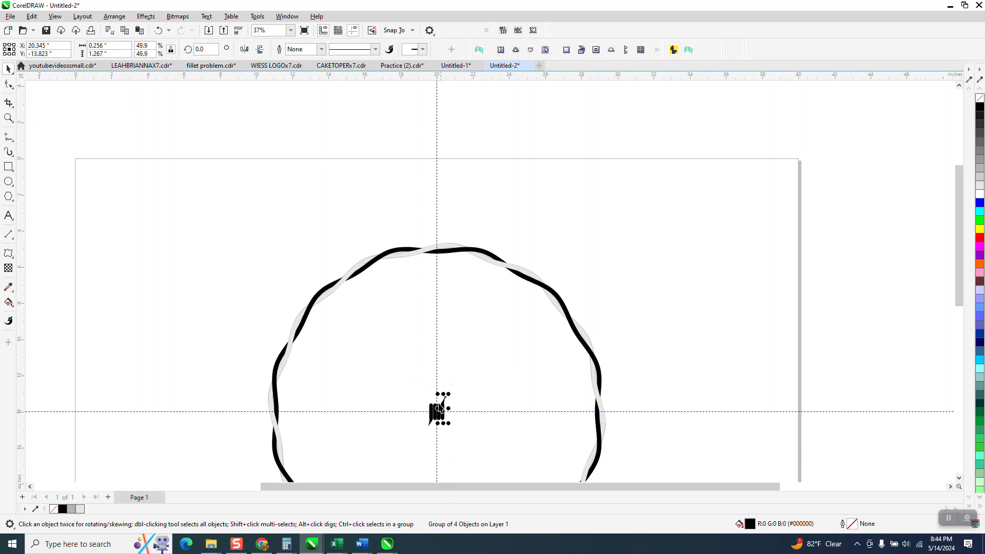
{"action": "left_click_drag", "start_coordinate": [419, 391], "coordinate": [432, 247]}
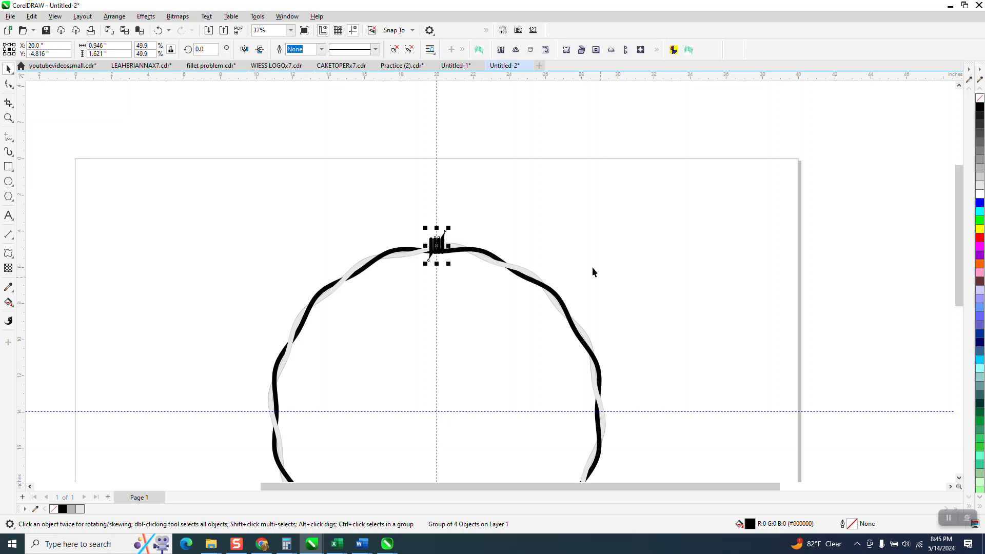
Move the barb group slightly down onto the wire at about X 19.9 in, Y -5.0 in
{"action": "left_click", "coordinate": [8, 118]}
{"action": "left_click_drag", "start_coordinate": [359, 210], "coordinate": [568, 356]}
{"action": "left_click", "coordinate": [8, 69]}
{"action": "left_click_drag", "start_coordinate": [430, 186], "coordinate": [430, 195]}
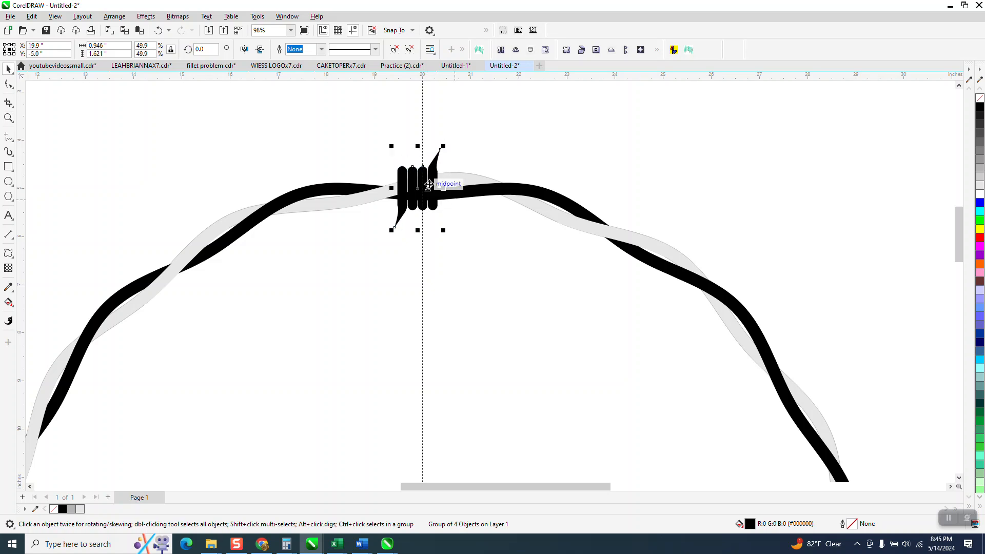
{"action": "scroll", "coordinate": [427, 164], "scroll_direction": "down", "scroll_amount": 3}
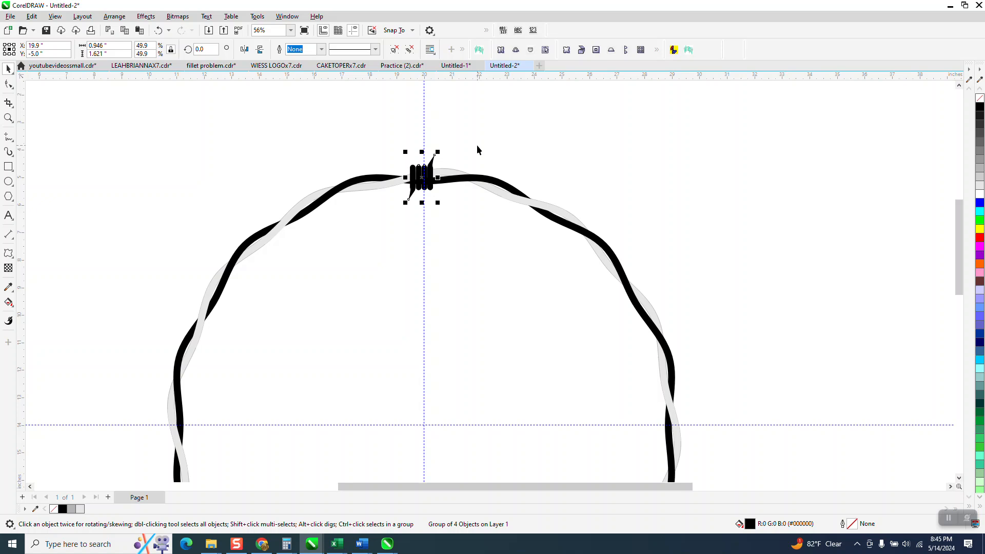
{"action": "scroll", "coordinate": [466, 149], "scroll_direction": "down", "scroll_amount": 1}
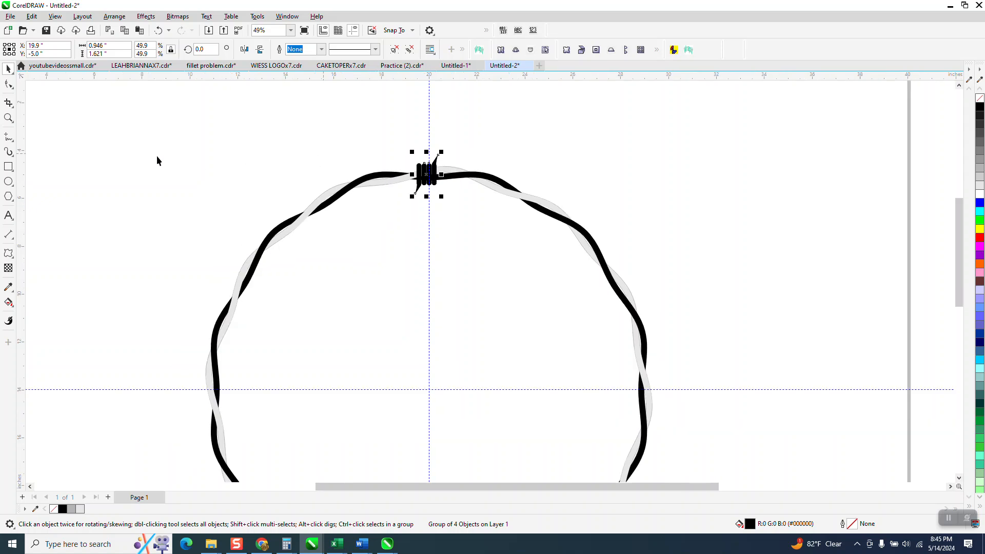
Try to place a copy of the barb farther right along the wire at about X 21.561 in, Y -4.923 in
{"action": "left_click", "coordinate": [7, 118]}
{"action": "left_click_drag", "start_coordinate": [413, 163], "coordinate": [457, 198]}
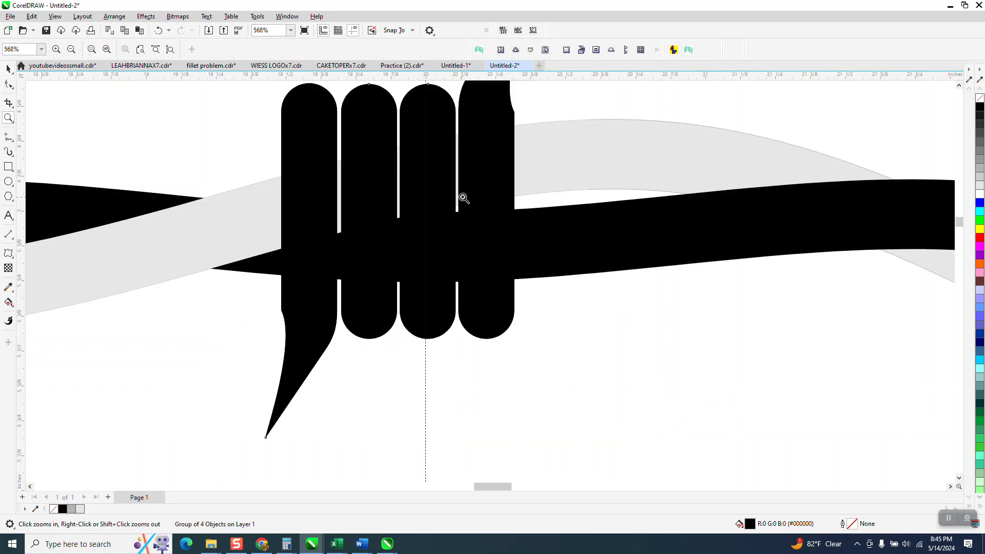
{"action": "right_click", "coordinate": [419, 188]}
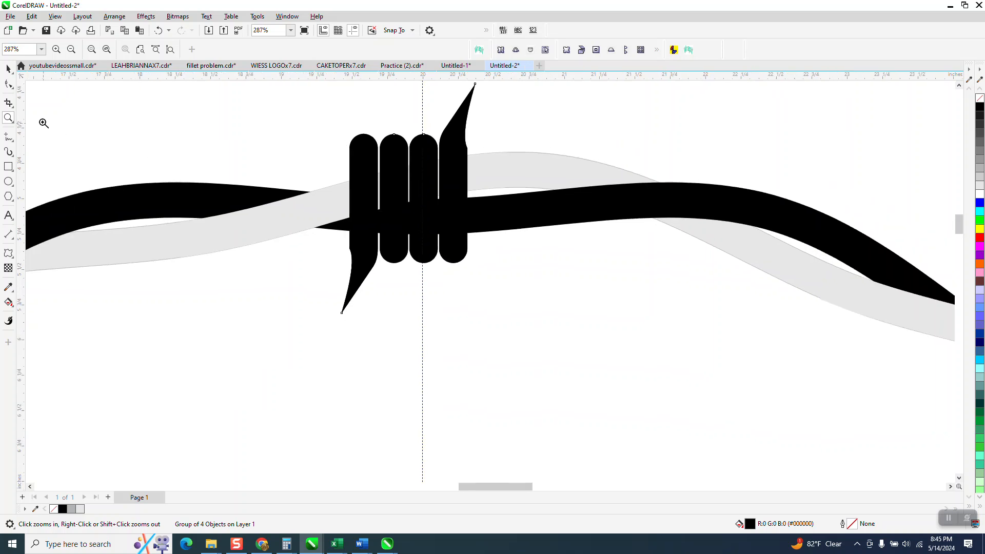
{"action": "left_click", "coordinate": [8, 68]}
{"action": "scroll", "coordinate": [321, 169], "scroll_direction": "down", "scroll_amount": 3}
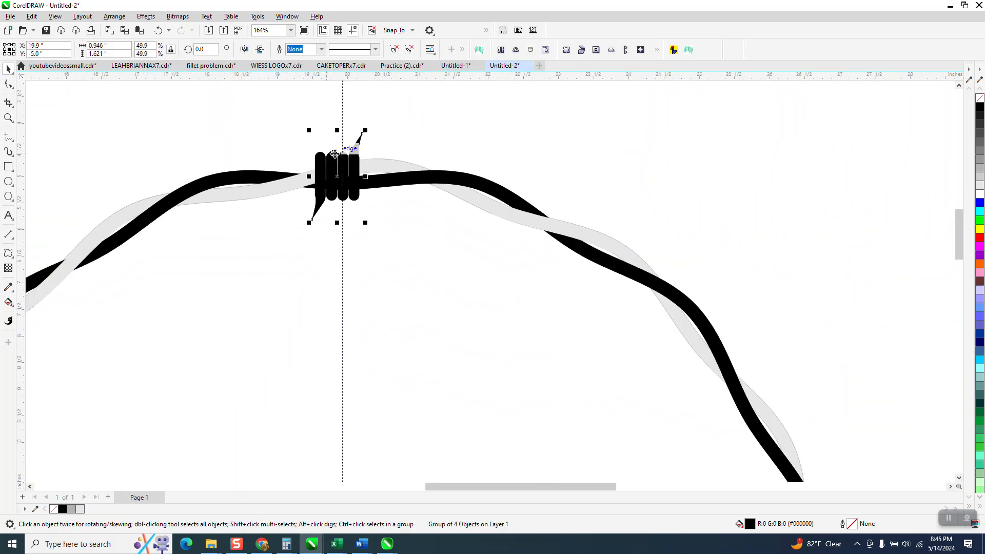
{"action": "left_click", "coordinate": [343, 177]}
{"action": "scroll", "coordinate": [343, 176], "scroll_direction": "down", "scroll_amount": 1}
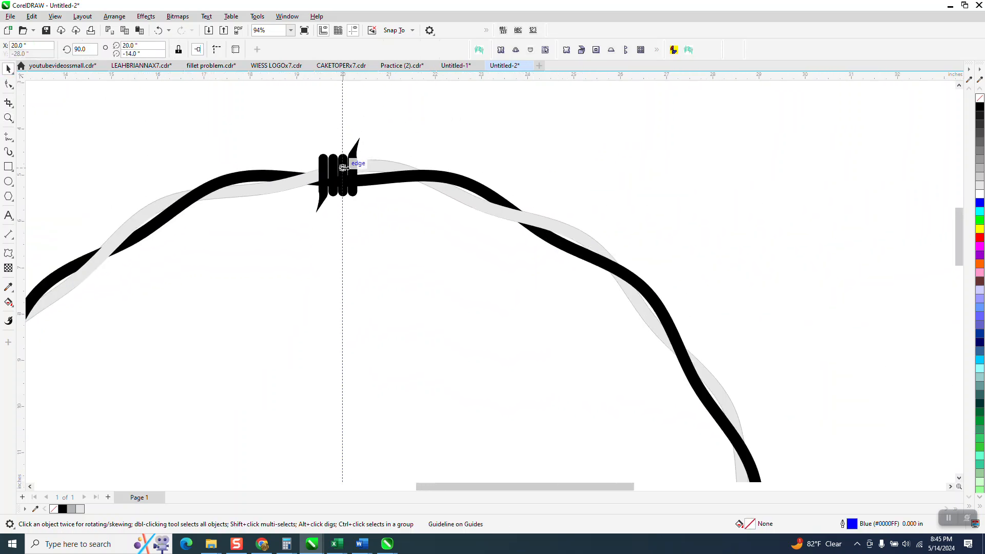
{"action": "left_click", "coordinate": [348, 173]}
{"action": "left_click_drag", "start_coordinate": [348, 173], "coordinate": [425, 173]}
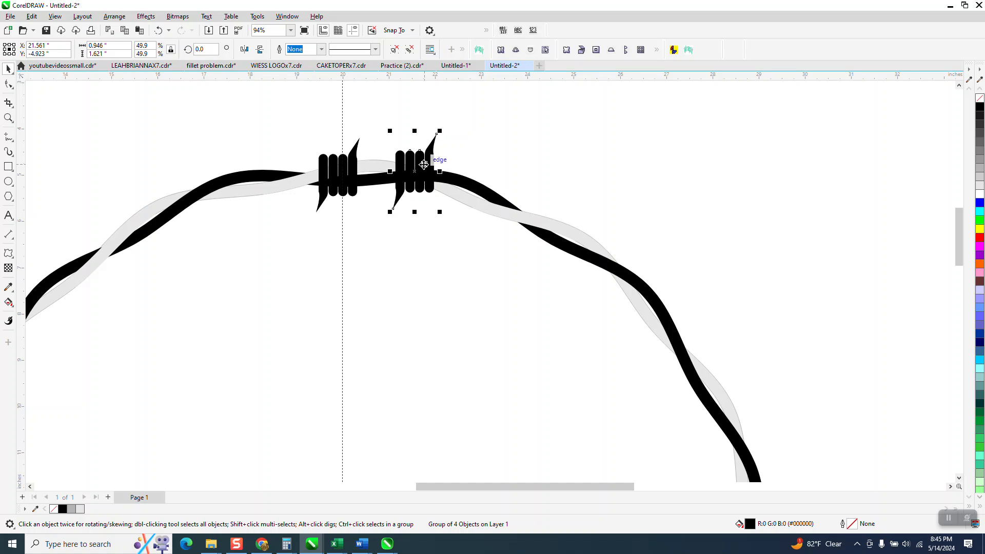
{"action": "left_click", "coordinate": [158, 29]}
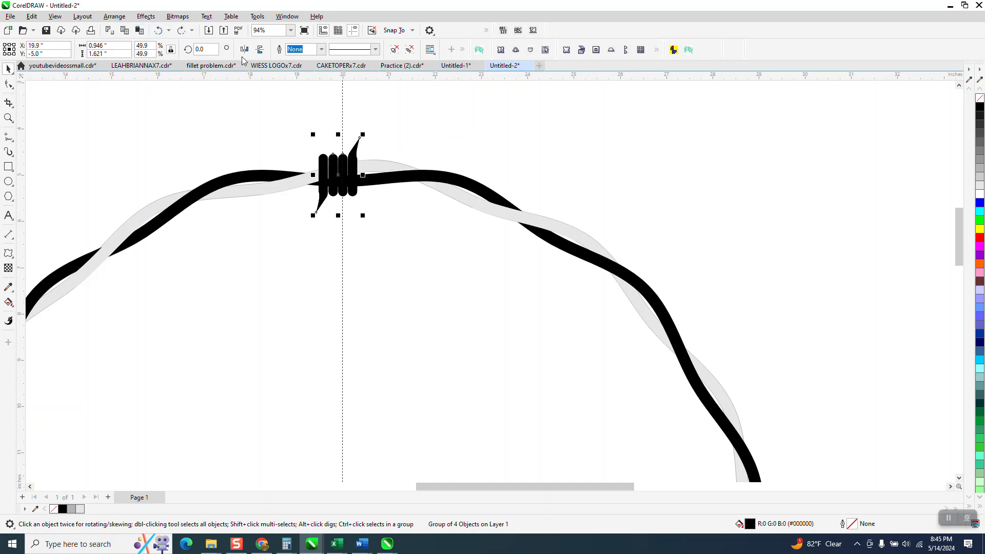
{"action": "key", "text": "alt+v"}
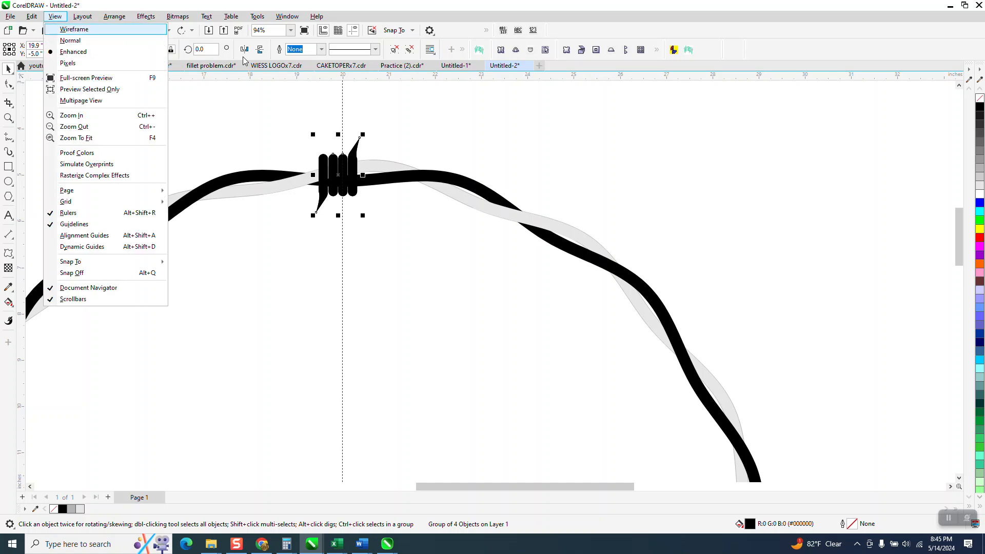
{"action": "key", "text": "Escape"}
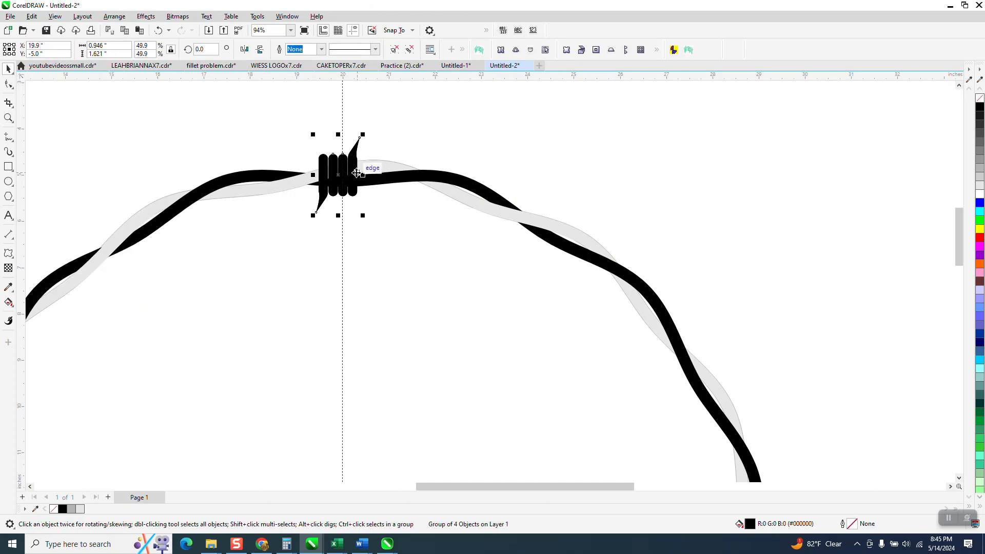
Rotate a copy of the barb counterclockwise about the ring's center by about 4 degrees, keeping the original in place
{"action": "scroll", "coordinate": [357, 171], "scroll_direction": "down", "scroll_amount": 1}
{"action": "left_click", "coordinate": [361, 166]}
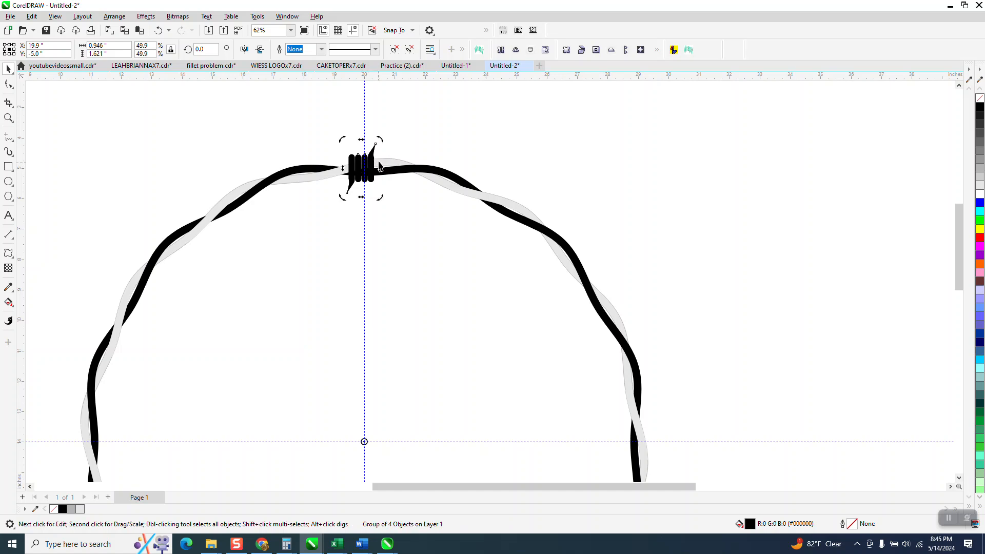
{"action": "left_click_drag", "start_coordinate": [383, 140], "coordinate": [357, 147]}
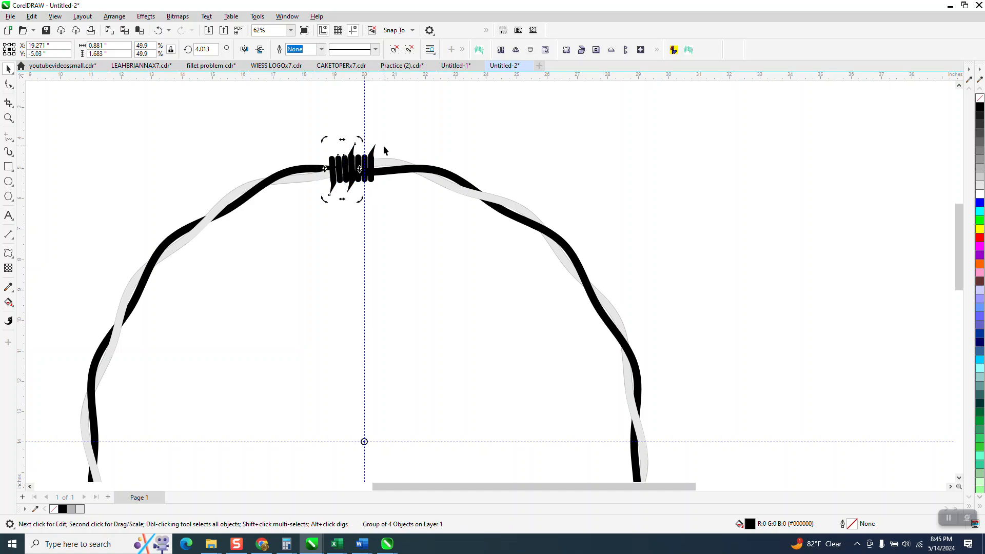
{"action": "left_click", "coordinate": [381, 146]}
{"action": "left_click", "coordinate": [372, 150]}
{"action": "key", "text": "Delete"}
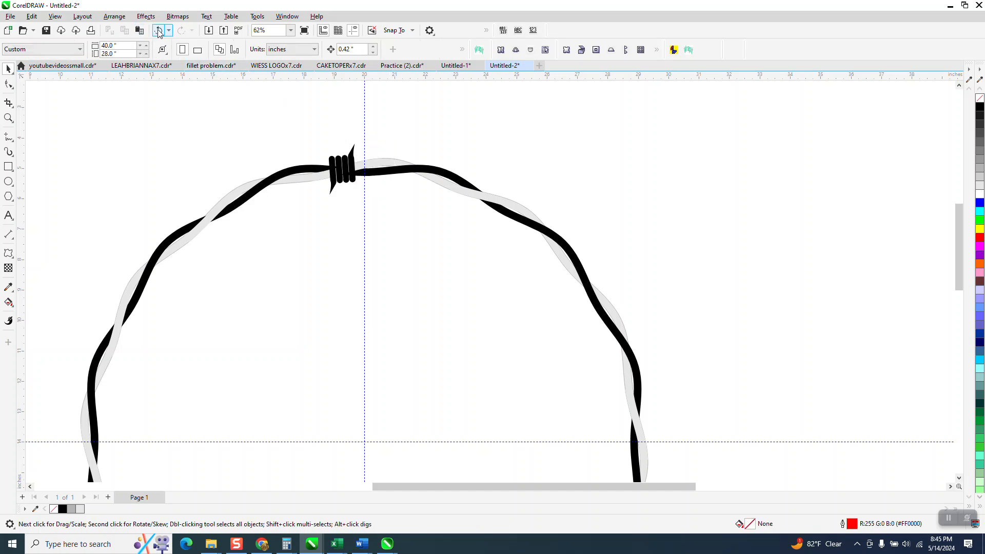
{"action": "left_click", "coordinate": [141, 31]}
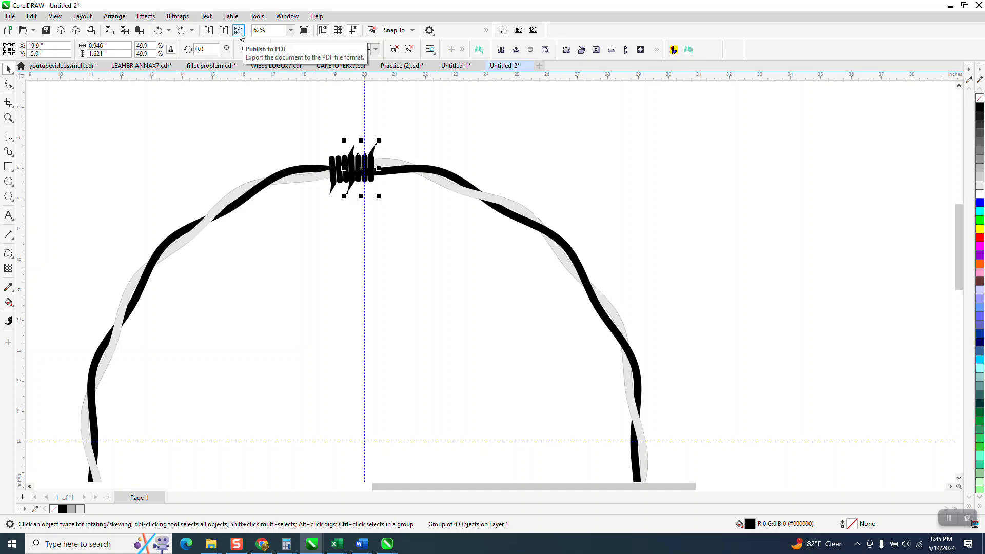
Nudge the unrotated barb right to X 20.74 in, clear of its copy, and mirror it vertically
{"action": "key", "text": "Right"}
{"action": "key", "text": "Right"}
{"action": "key", "text": "Right"}
{"action": "key", "text": "Right"}
{"action": "key", "text": "Right"}
{"action": "key", "text": "Right"}
{"action": "key", "text": "Right"}
{"action": "key", "text": "Right"}
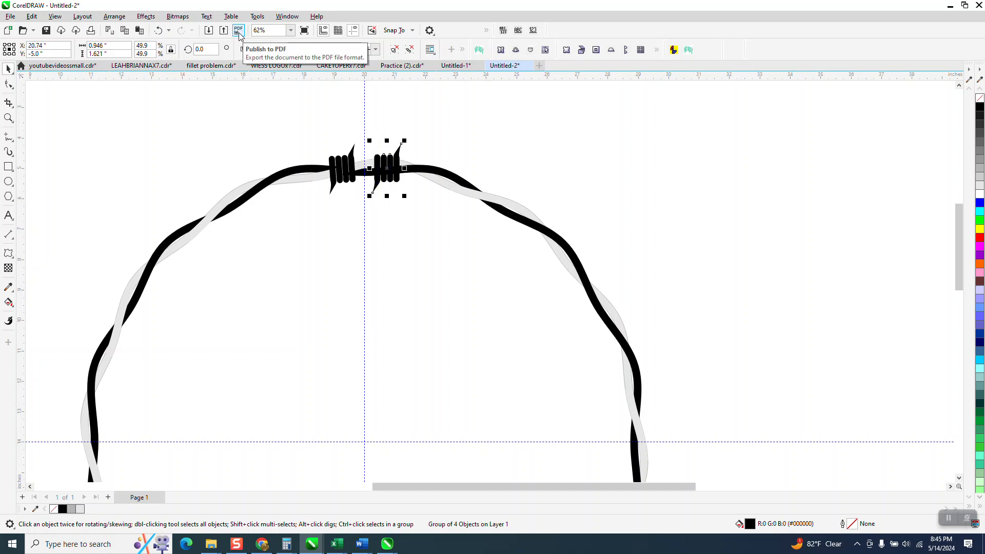
{"action": "left_click", "coordinate": [260, 51]}
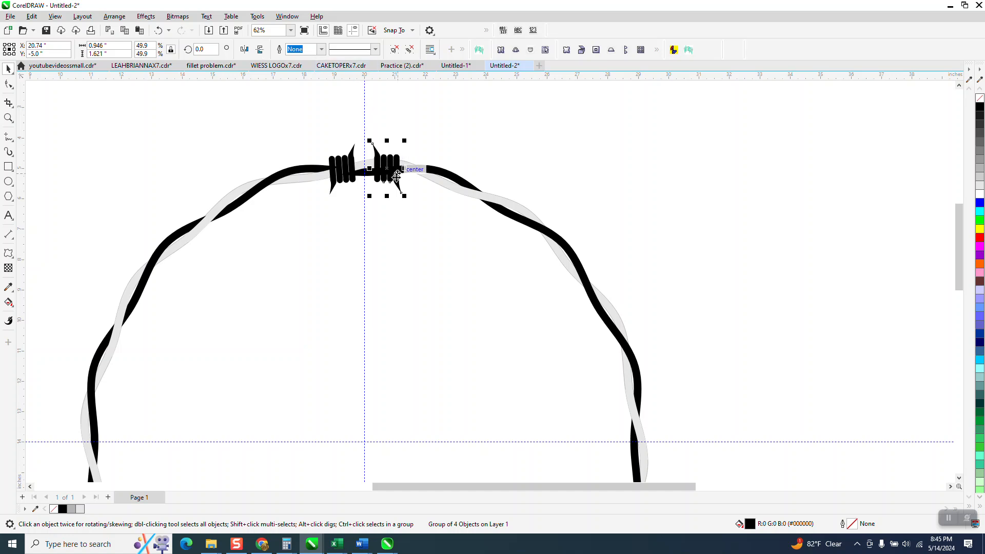
Nudge the mirrored barb back left to X 19.9 in near the vertical guideline
{"action": "key", "text": "Left"}
{"action": "key", "text": "Left"}
{"action": "key", "text": "Left"}
{"action": "key", "text": "Left"}
{"action": "key", "text": "Left"}
{"action": "key", "text": "Left"}
{"action": "key", "text": "Left"}
{"action": "key", "text": "Left"}
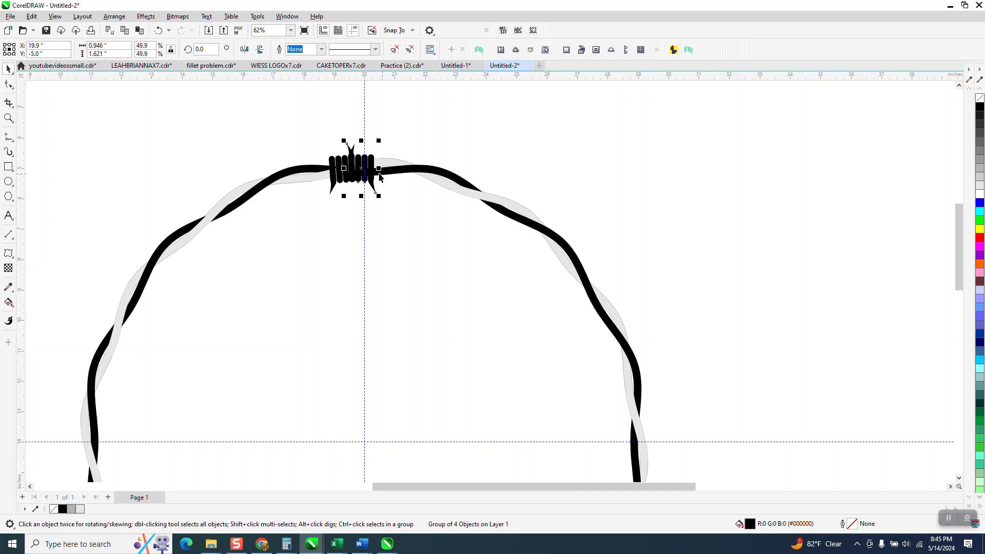
Set the rotation angle of the barb left of the guideline to 4.0 degrees
{"action": "left_click", "coordinate": [339, 169]}
{"action": "type", "text": "4.0"}
{"action": "key", "text": "Return"}
Rotate the mirrored barb counterclockwise about the ring's center to about 20.5 degrees, with the rotation center at the guideline intersection
{"action": "left_click", "coordinate": [368, 161]}
{"action": "left_click", "coordinate": [368, 161]}
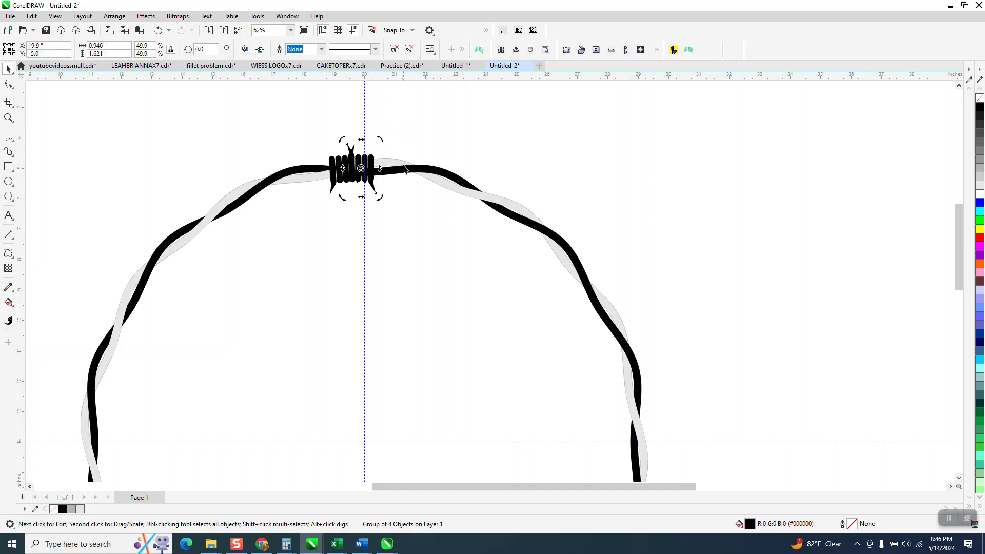
{"action": "left_click", "coordinate": [403, 153]}
{"action": "left_click", "coordinate": [368, 163]}
{"action": "left_click", "coordinate": [365, 164]}
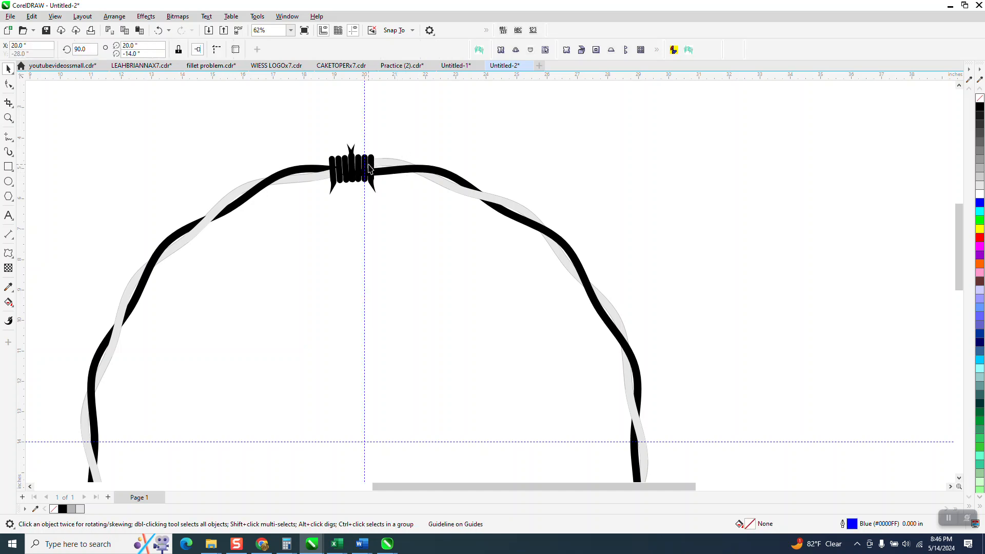
{"action": "left_click", "coordinate": [369, 169]}
{"action": "left_click", "coordinate": [370, 166]}
{"action": "left_click_drag", "start_coordinate": [380, 139], "coordinate": [273, 152]}
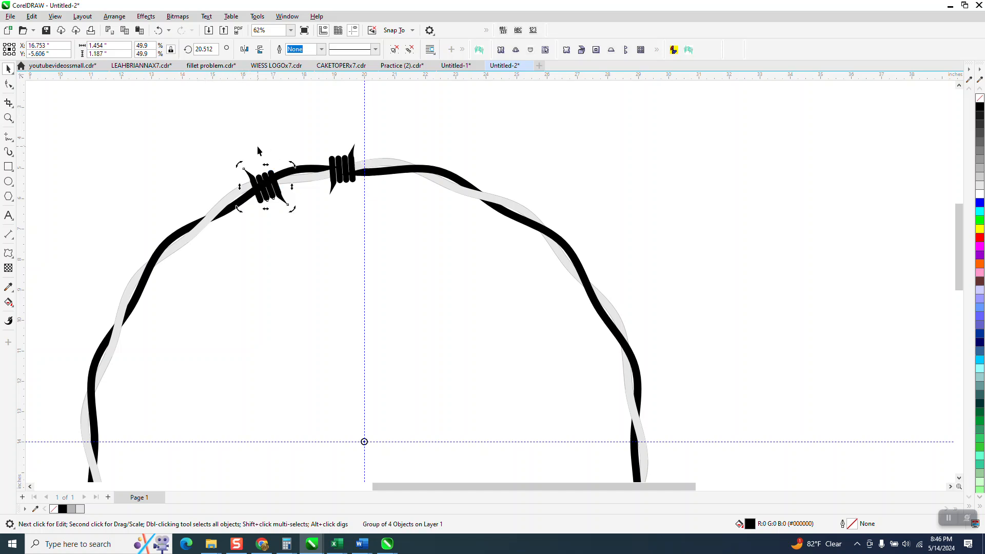
{"action": "left_click", "coordinate": [261, 147]}
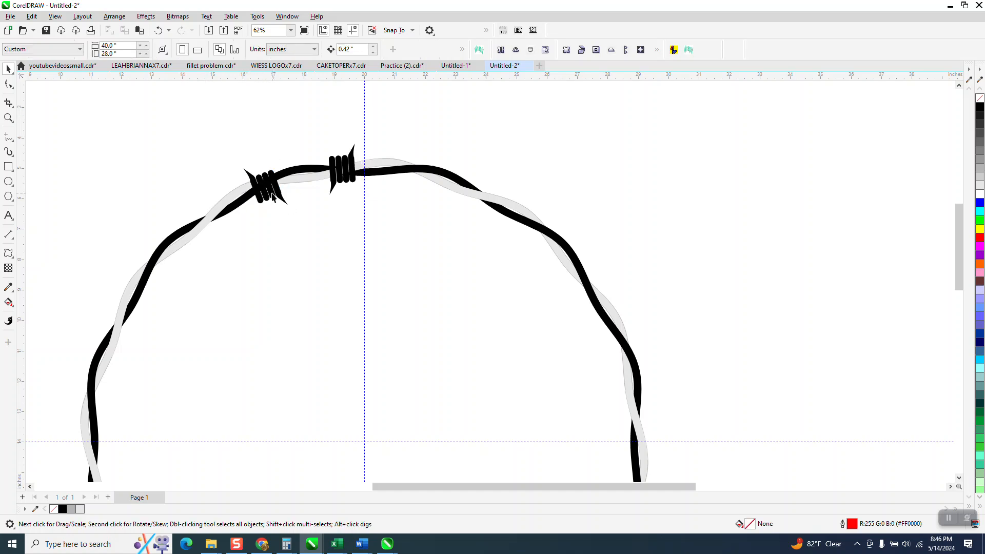
Rotate the mirrored barb farther along the ring to about 35.3 degrees, placing it on the wire crossing near X 14.843 in, Y -6.647 in
{"action": "left_click", "coordinate": [274, 194]}
{"action": "left_click", "coordinate": [273, 192]}
{"action": "left_click", "coordinate": [283, 145]}
{"action": "left_click", "coordinate": [271, 188]}
{"action": "left_click", "coordinate": [271, 188]}
{"action": "left_click_drag", "start_coordinate": [293, 156], "coordinate": [288, 158]}
{"action": "left_click_drag", "start_coordinate": [214, 190], "coordinate": [214, 190]}
{"action": "left_click", "coordinate": [267, 184]}
{"action": "left_click", "coordinate": [268, 184]}
{"action": "left_click_drag", "start_coordinate": [292, 160], "coordinate": [210, 217]}
{"action": "left_click", "coordinate": [193, 158]}
{"action": "left_click", "coordinate": [202, 214]}
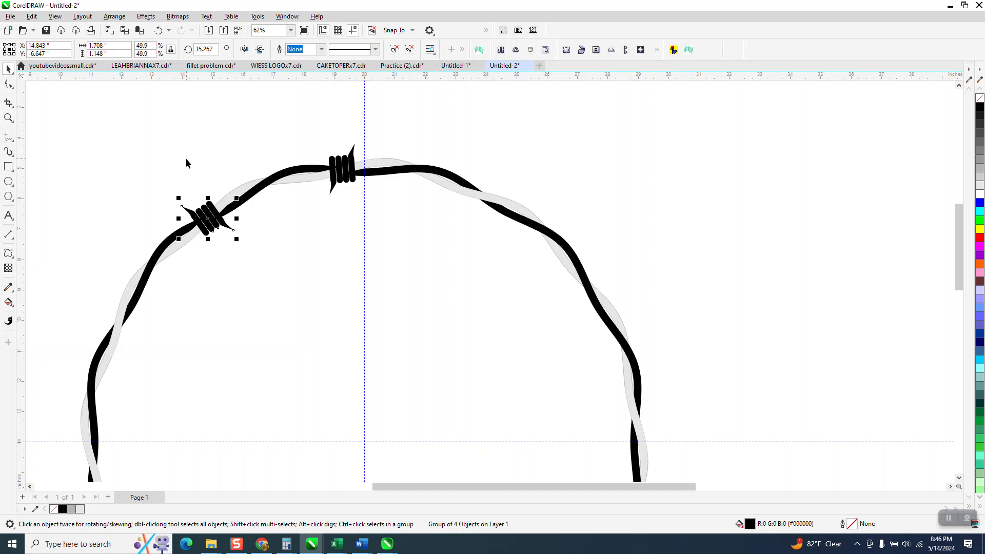
{"action": "left_click", "coordinate": [186, 160]}
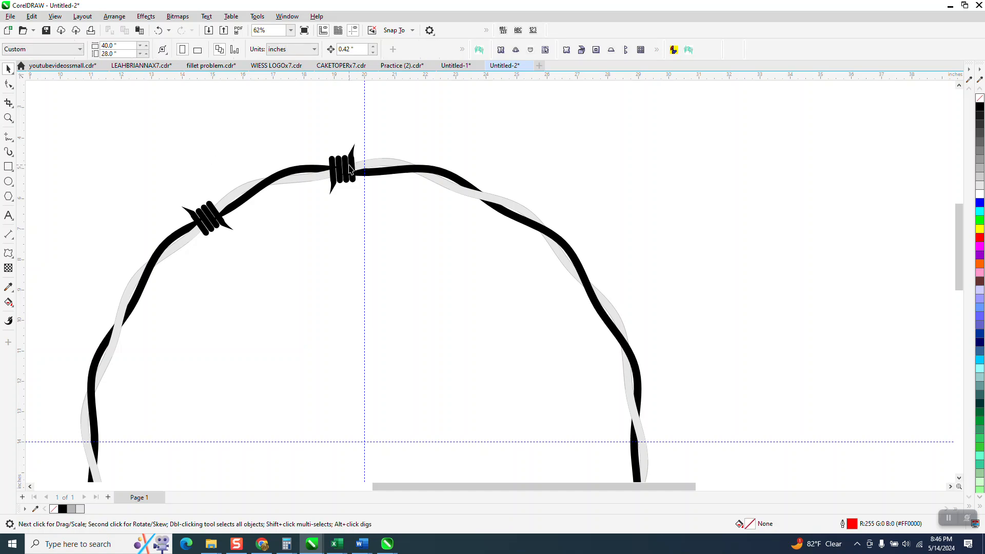
Rotate the top barb to about 3.7 degrees and shift it onto the wire crossing at about X 19.237 in, Y -5.035 in
{"action": "left_click", "coordinate": [8, 118]}
{"action": "left_click_drag", "start_coordinate": [302, 137], "coordinate": [388, 211]}
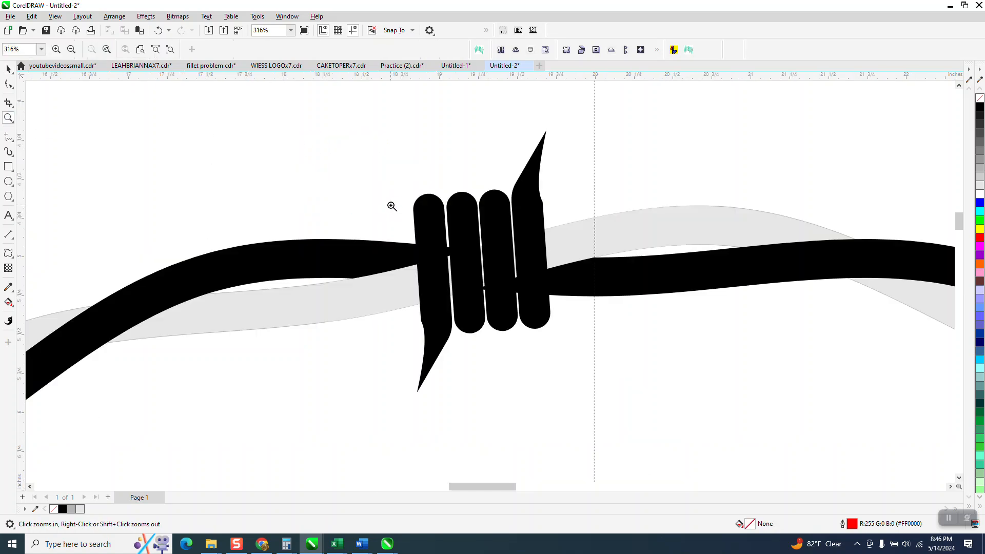
{"action": "scroll", "coordinate": [386, 206], "scroll_direction": "down", "scroll_amount": 1}
{"action": "left_click", "coordinate": [8, 68]}
{"action": "left_click", "coordinate": [475, 194]}
{"action": "left_click", "coordinate": [471, 202]}
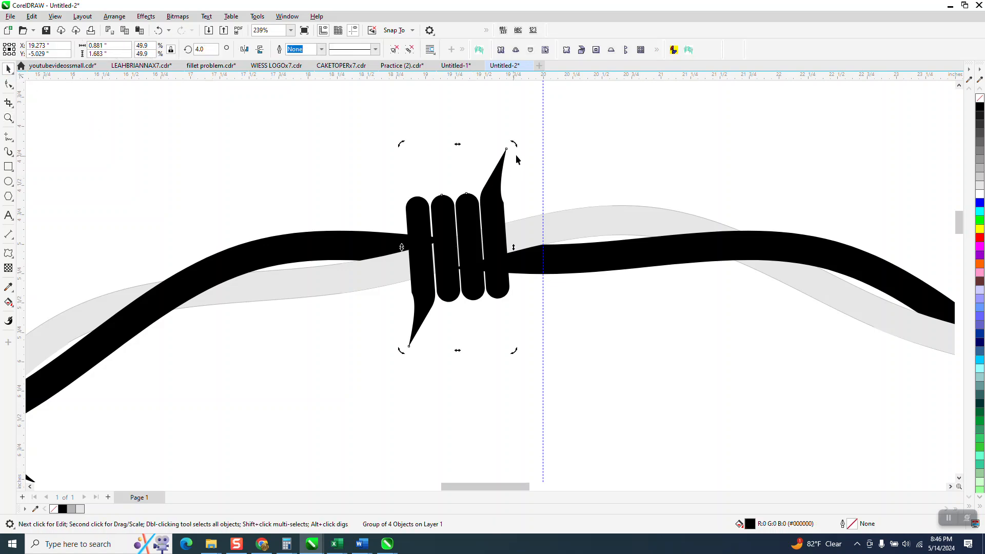
{"action": "left_click_drag", "start_coordinate": [515, 146], "coordinate": [520, 150]}
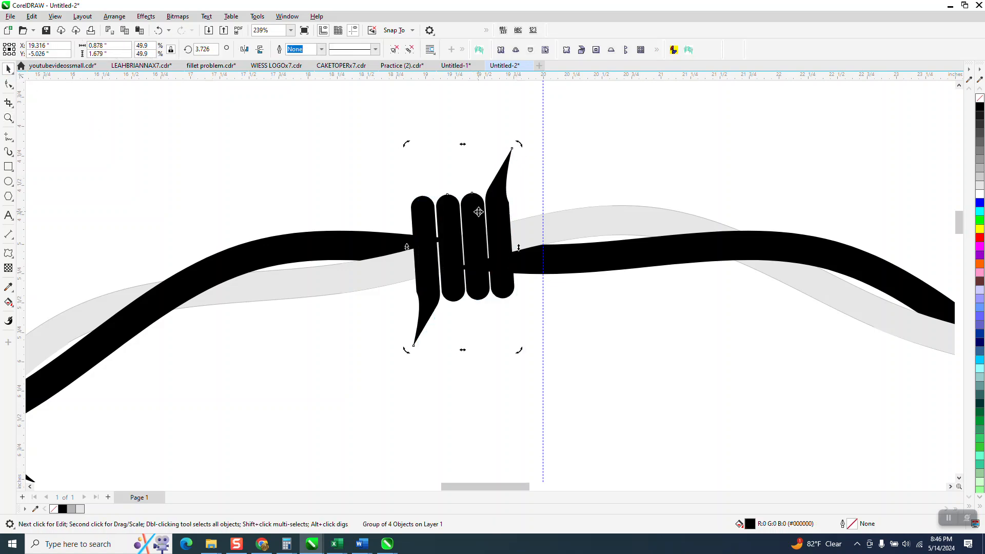
{"action": "left_click_drag", "start_coordinate": [479, 220], "coordinate": [469, 223]}
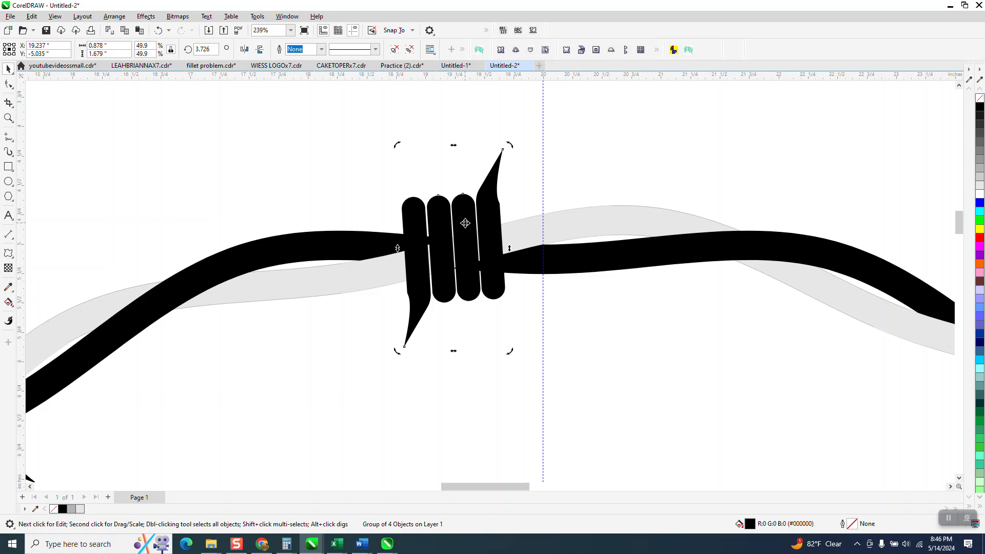
{"action": "scroll", "coordinate": [464, 219], "scroll_direction": "down", "scroll_amount": 3}
{"action": "scroll", "coordinate": [456, 212], "scroll_direction": "down", "scroll_amount": 5}
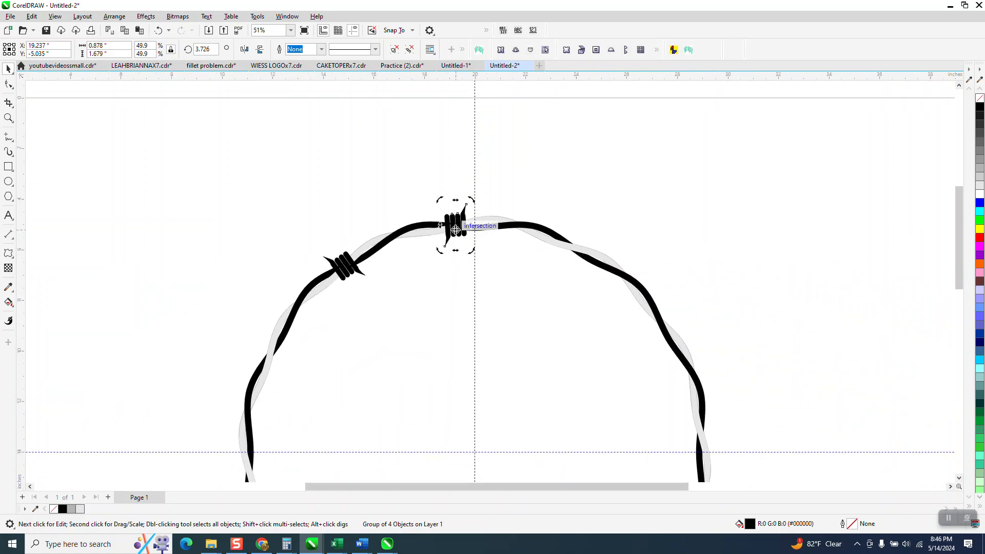
{"action": "left_click_drag", "start_coordinate": [473, 200], "coordinate": [476, 176]}
{"action": "left_click", "coordinate": [410, 185]}
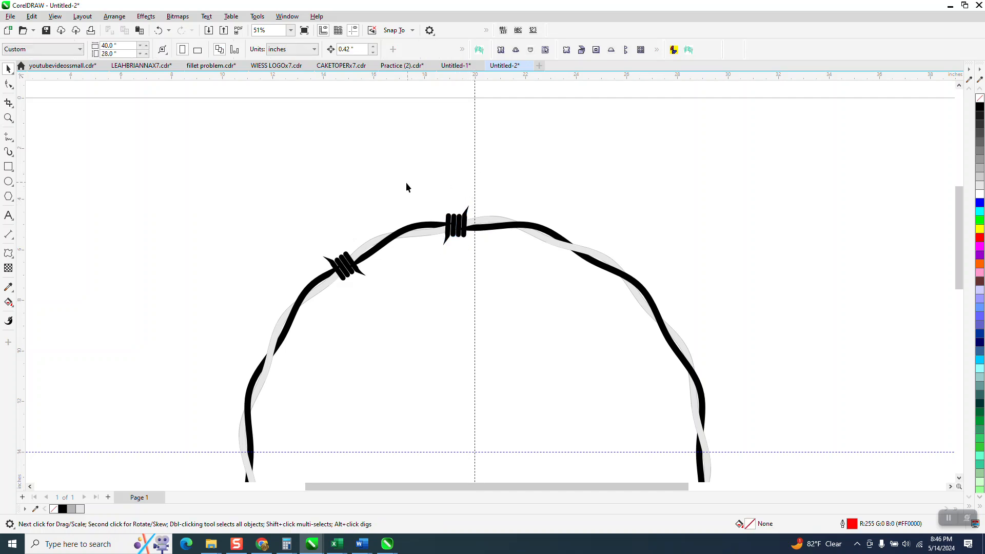
Group the two barbs and move the group's rotation center horizontally onto the vertical guideline
{"action": "left_click_drag", "start_coordinate": [305, 186], "coordinate": [508, 315]}
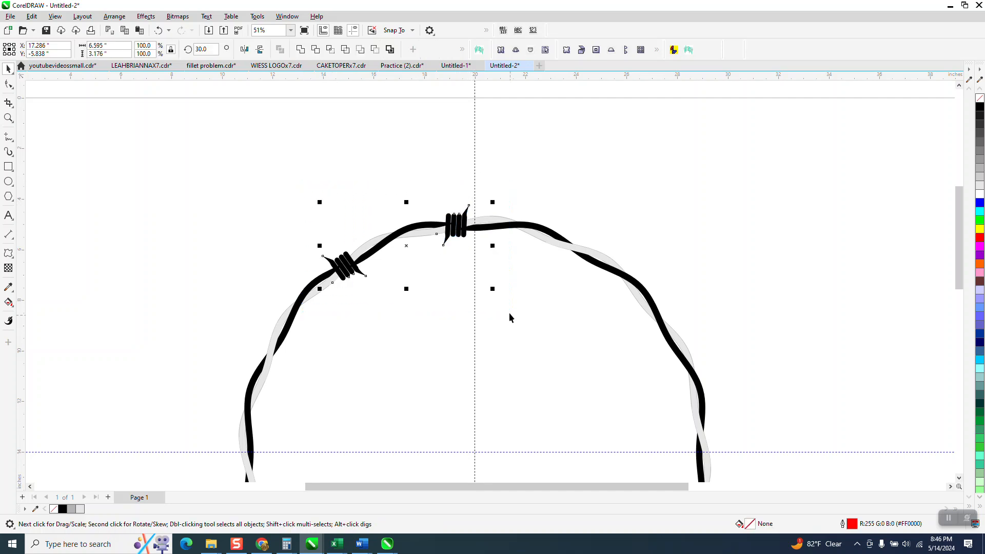
{"action": "key", "text": "ctrl+g"}
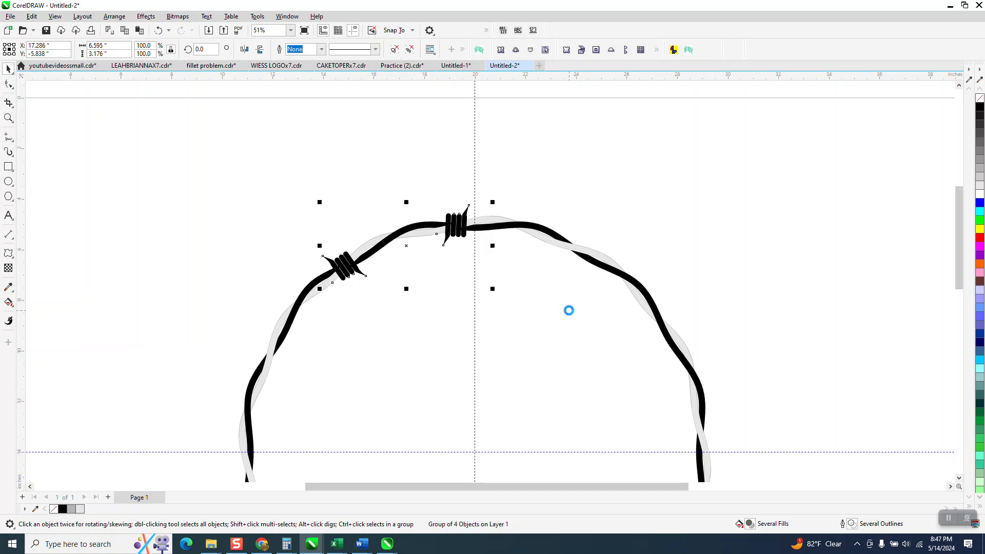
{"action": "scroll", "coordinate": [511, 303], "scroll_direction": "down", "scroll_amount": 2}
{"action": "left_click", "coordinate": [470, 250]}
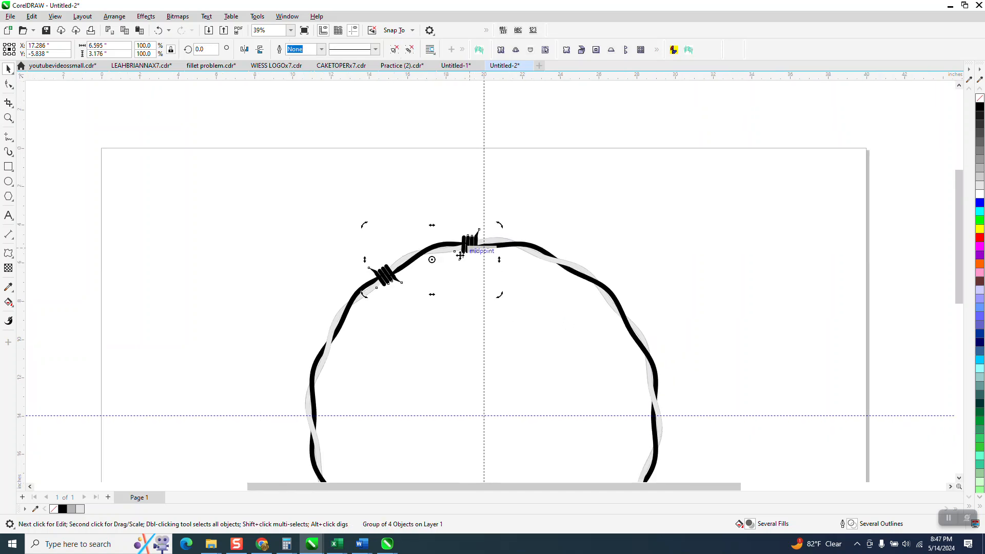
{"action": "left_click", "coordinate": [468, 245]}
{"action": "left_click", "coordinate": [468, 245]}
{"action": "left_click_drag", "start_coordinate": [432, 259], "coordinate": [484, 260]}
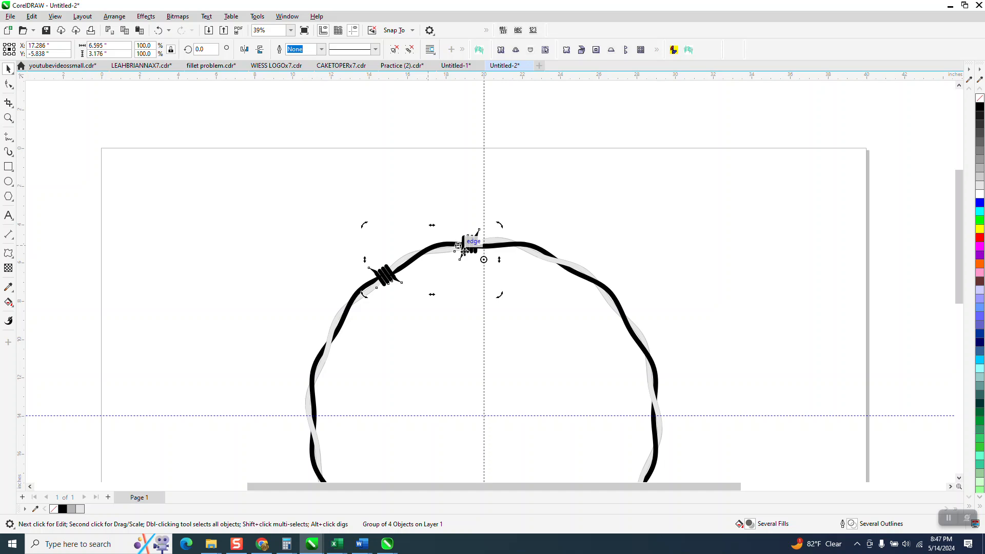
{"action": "left_click", "coordinate": [486, 255]}
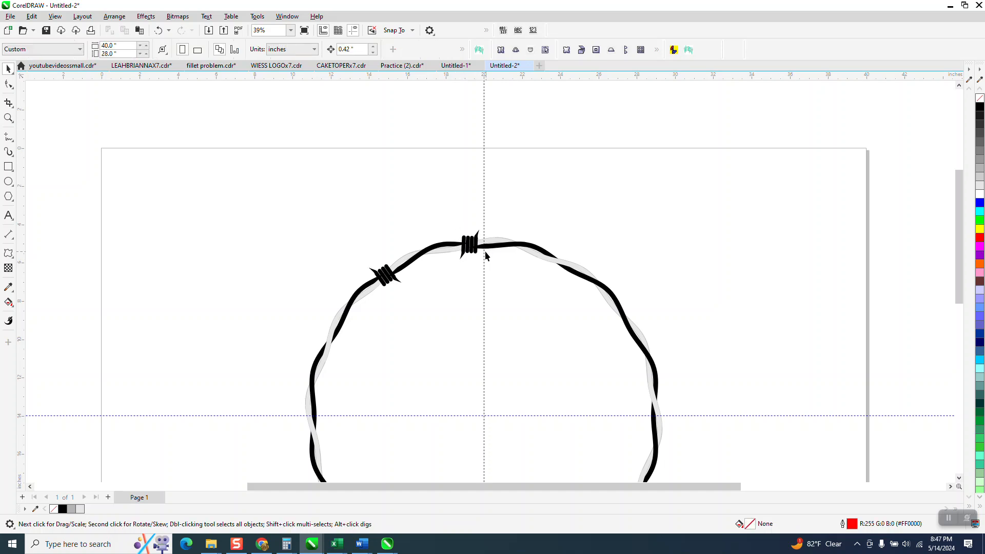
Try rotating the barb pair counterclockwise about the ring's center to about 60.2 degrees, then undo the rotation
{"action": "left_click", "coordinate": [475, 251]}
{"action": "left_click", "coordinate": [475, 252]}
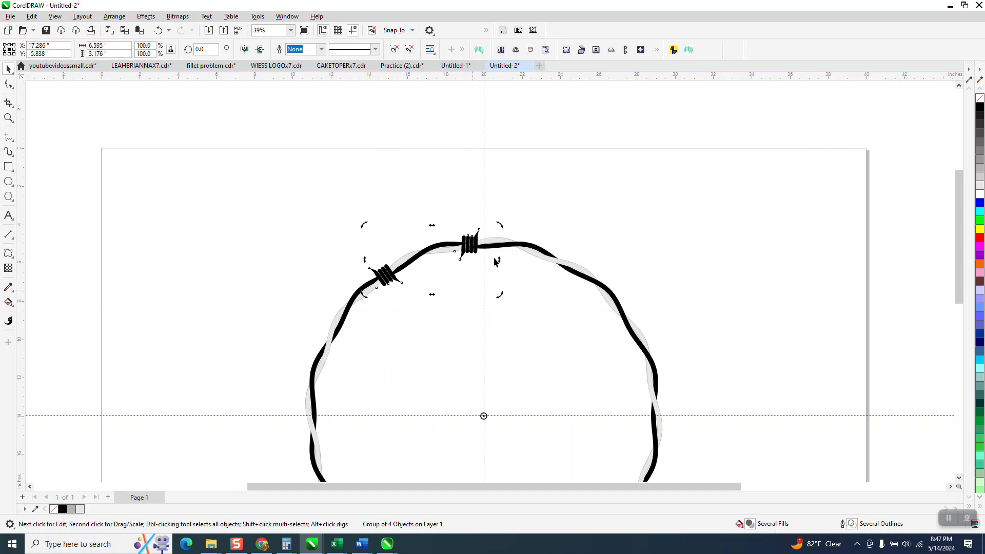
{"action": "mouse_move", "coordinate": [500, 226]}
{"action": "left_mouse_down"}
{"action": "mouse_move", "coordinate": [405, 254]}
{"action": "mouse_move", "coordinate": [342, 323]}
{"action": "left_mouse_up"}
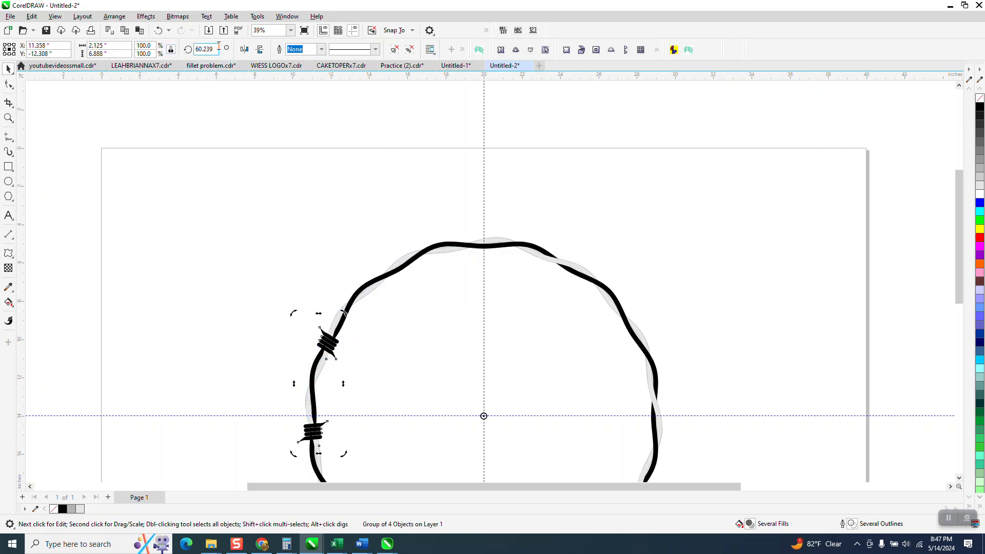
{"action": "left_click", "coordinate": [163, 32]}
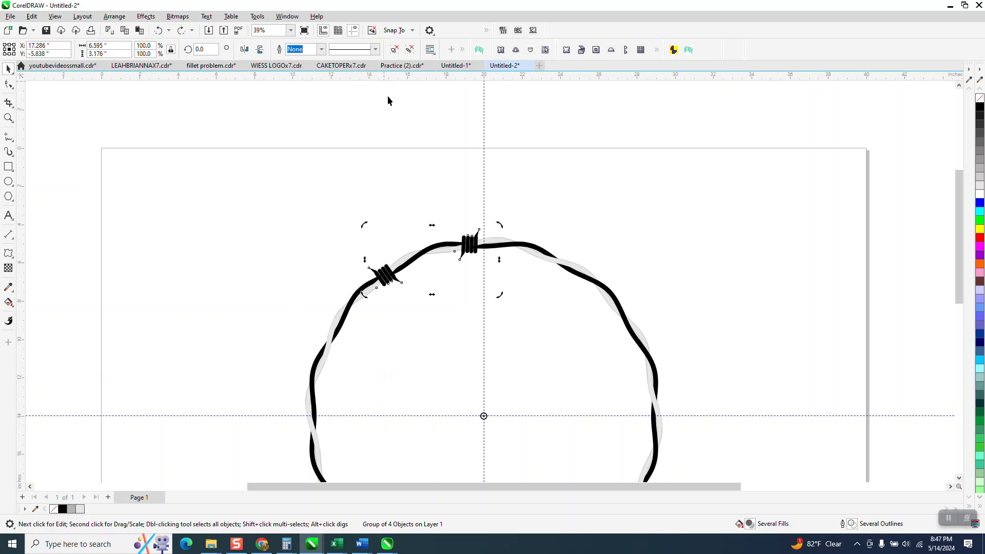
Duplicate the barb pair rotated 60 degrees about the ring's center and repeat four more times to fill the ring
{"action": "key", "text": "plus"}
{"action": "type", "text": "60"}
{"action": "key", "text": "Return"}
{"action": "key", "text": "ctrl+r"}
{"action": "key", "text": "ctrl+r"}
{"action": "key", "text": "ctrl+r"}
{"action": "key", "text": "ctrl+r"}
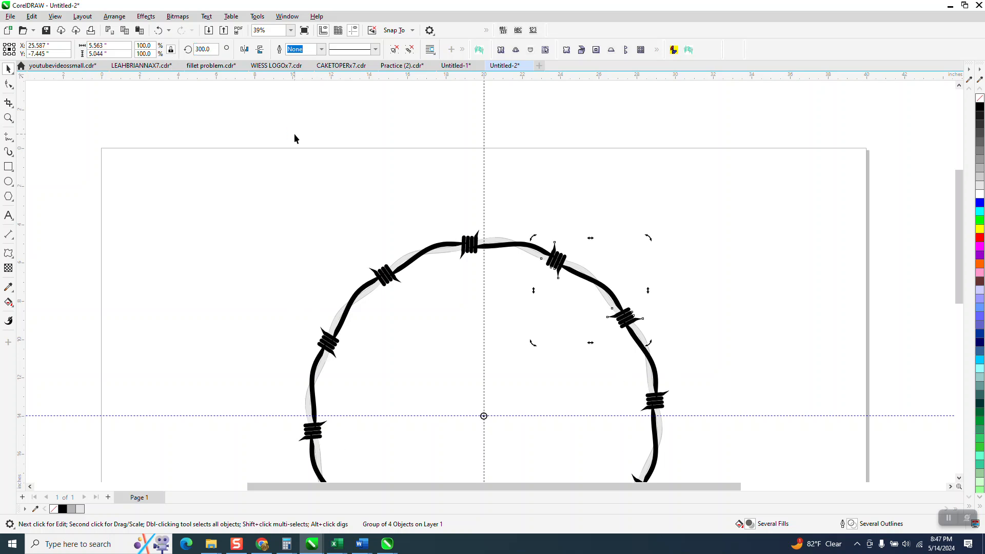
{"action": "left_click", "coordinate": [507, 209]}
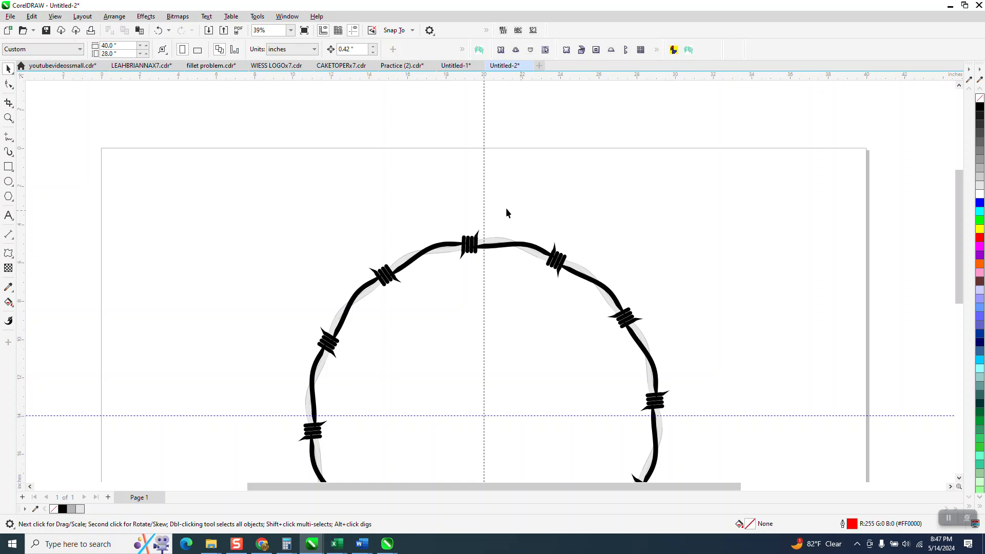
Inspect the barbs along the upper part of the ring up close, checking the coil gaps and the wire crossings
{"action": "left_click", "coordinate": [8, 118]}
{"action": "left_click_drag", "start_coordinate": [457, 209], "coordinate": [575, 296]}
{"action": "scroll", "coordinate": [421, 277], "scroll_direction": "down", "scroll_amount": 3}
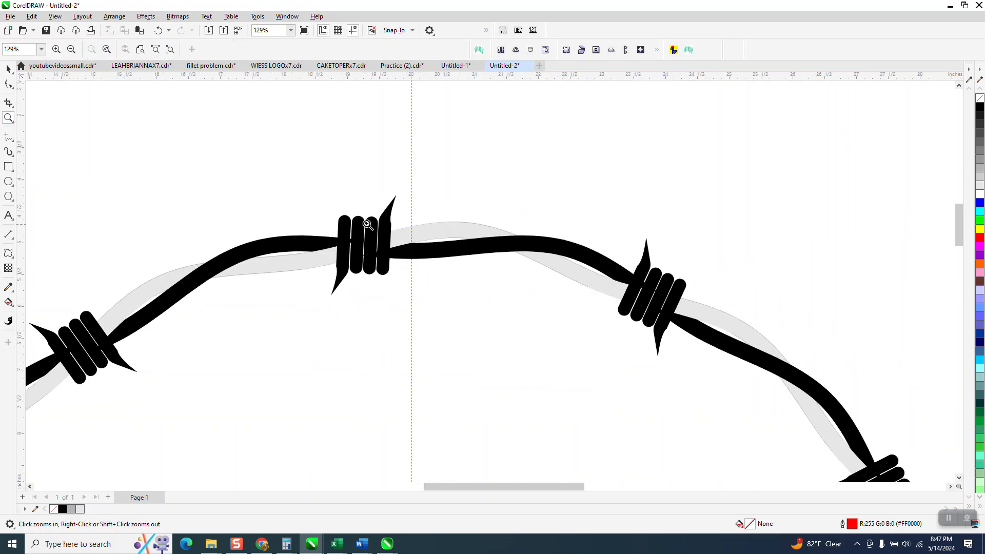
{"action": "left_click_drag", "start_coordinate": [539, 230], "coordinate": [641, 303]}
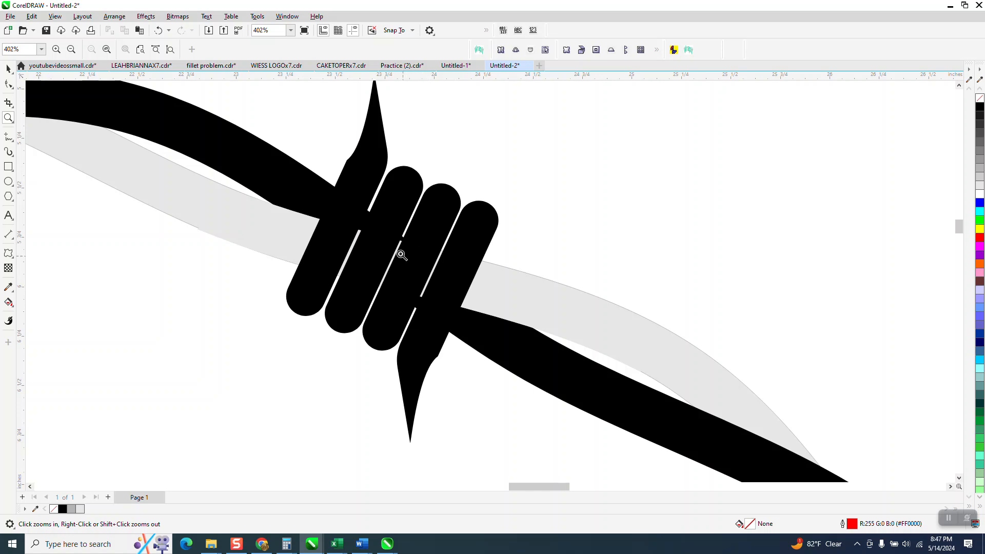
{"action": "scroll", "coordinate": [402, 280], "scroll_direction": "down", "scroll_amount": 3}
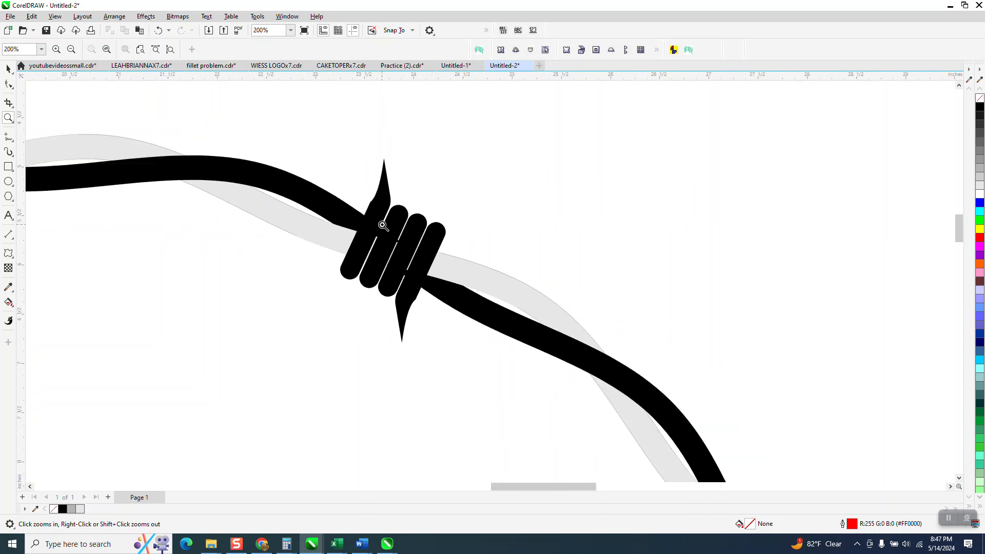
{"action": "scroll", "coordinate": [383, 225], "scroll_direction": "down", "scroll_amount": 6}
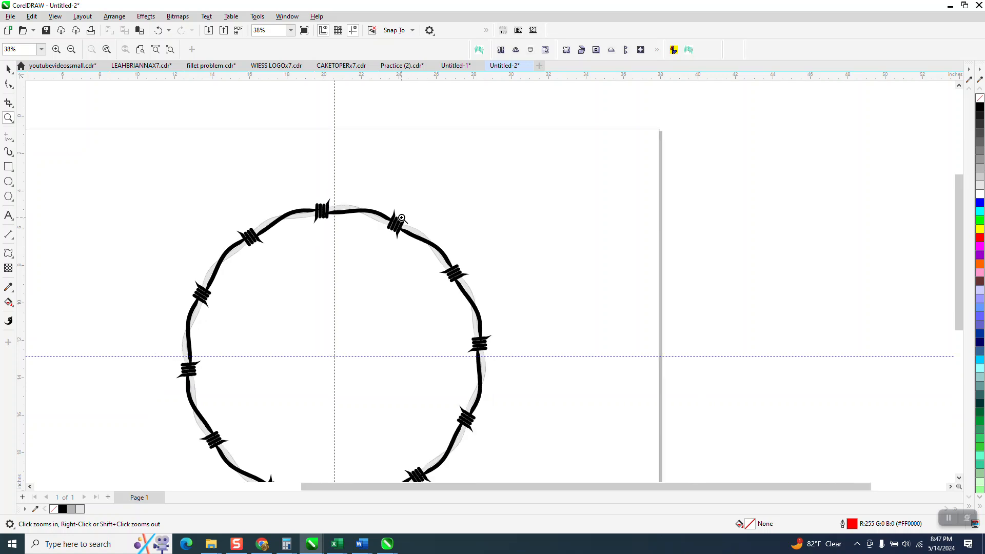
{"action": "scroll", "coordinate": [401, 218], "scroll_direction": "down", "scroll_amount": 1}
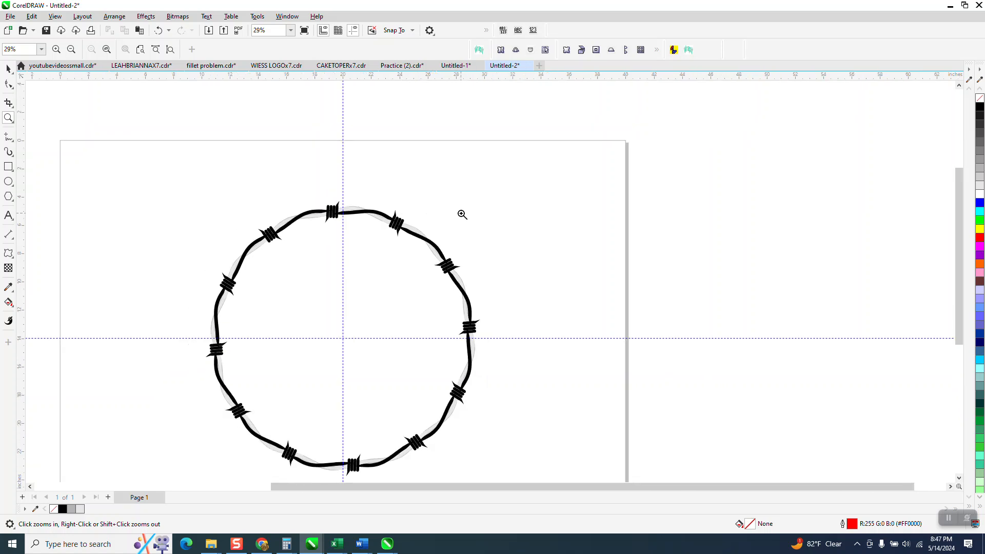
Ungroup the original barb pair at the top of the ring
{"action": "left_click_drag", "start_coordinate": [323, 191], "coordinate": [355, 236]}
{"action": "left_click", "coordinate": [8, 69]}
{"action": "scroll", "coordinate": [165, 200], "scroll_direction": "down", "scroll_amount": 2}
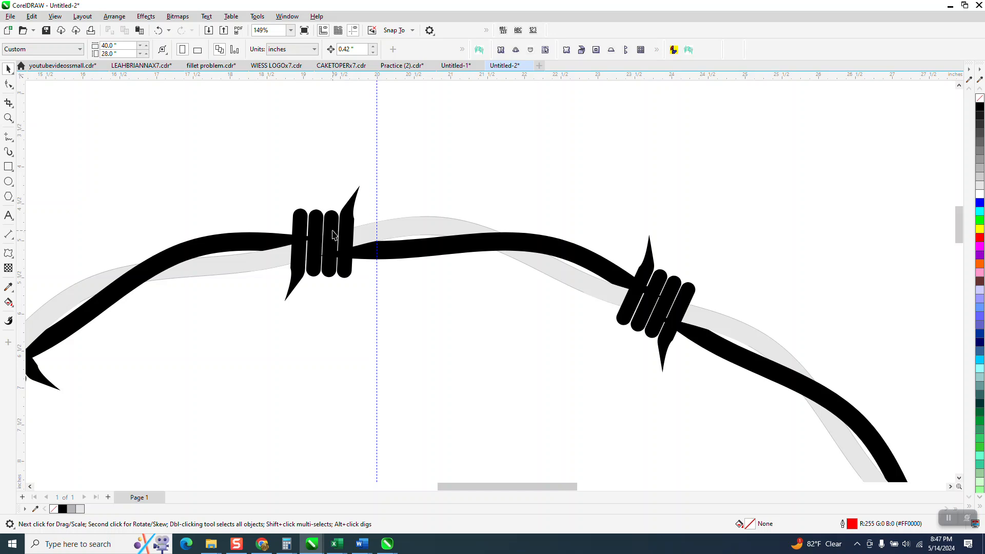
{"action": "left_click", "coordinate": [341, 215]}
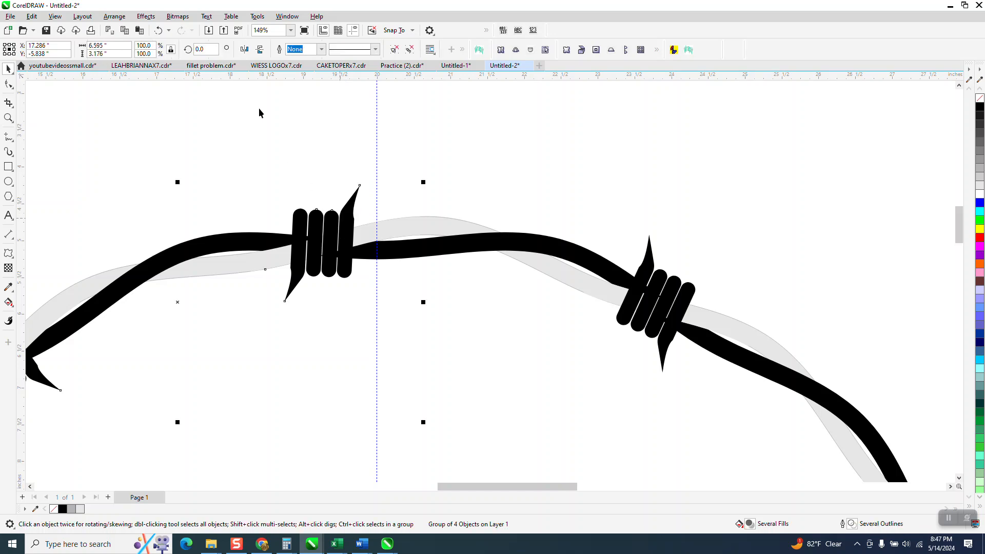
{"action": "left_click", "coordinate": [115, 16]}
{"action": "mouse_move", "coordinate": [127, 199]}
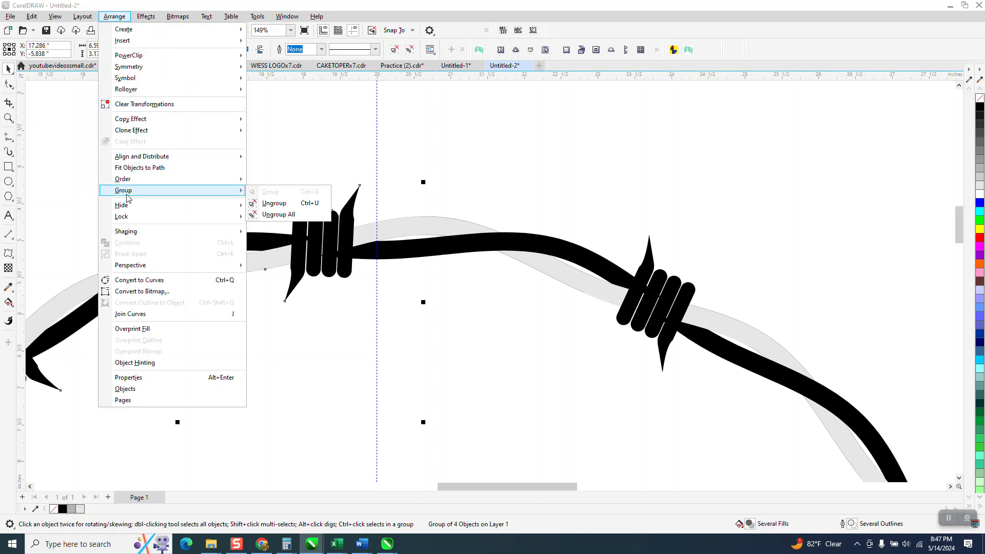
{"action": "left_click", "coordinate": [254, 203]}
Copy the top barb to the empty area above the ring and rotate the copy nearly upright, to about 0.7 degrees
{"action": "left_click", "coordinate": [321, 212]}
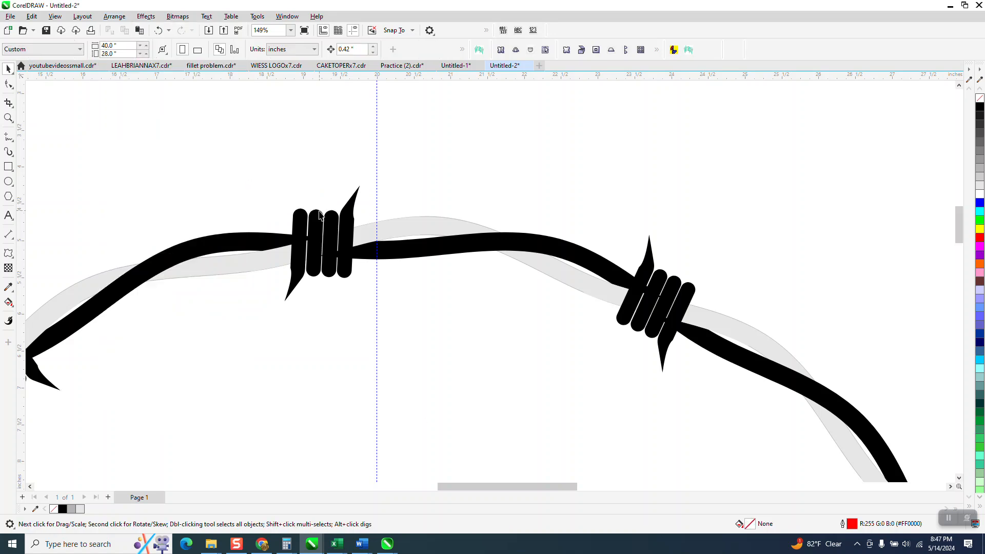
{"action": "scroll", "coordinate": [320, 212], "scroll_direction": "down", "scroll_amount": 1}
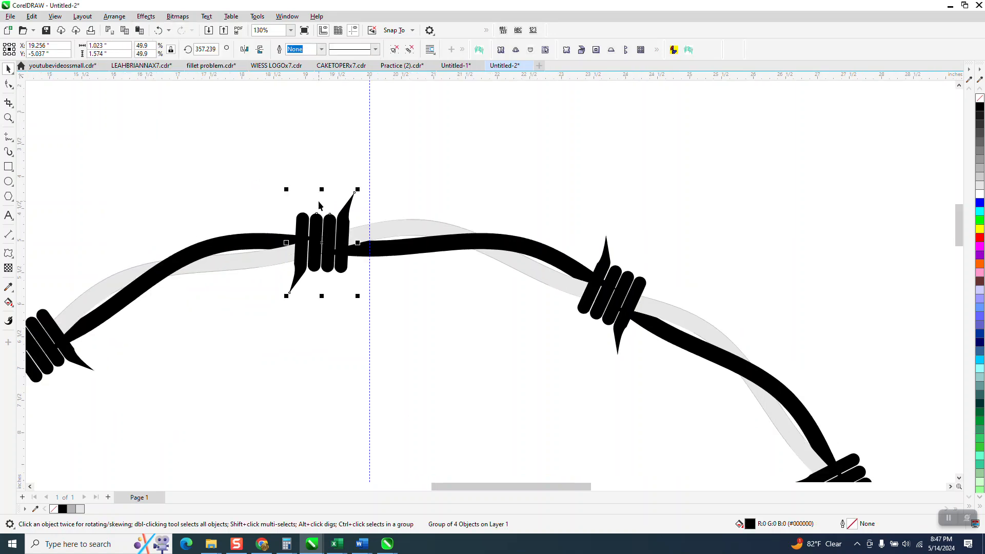
{"action": "left_click_drag", "start_coordinate": [330, 233], "coordinate": [473, 142]}
{"action": "left_click", "coordinate": [473, 143]}
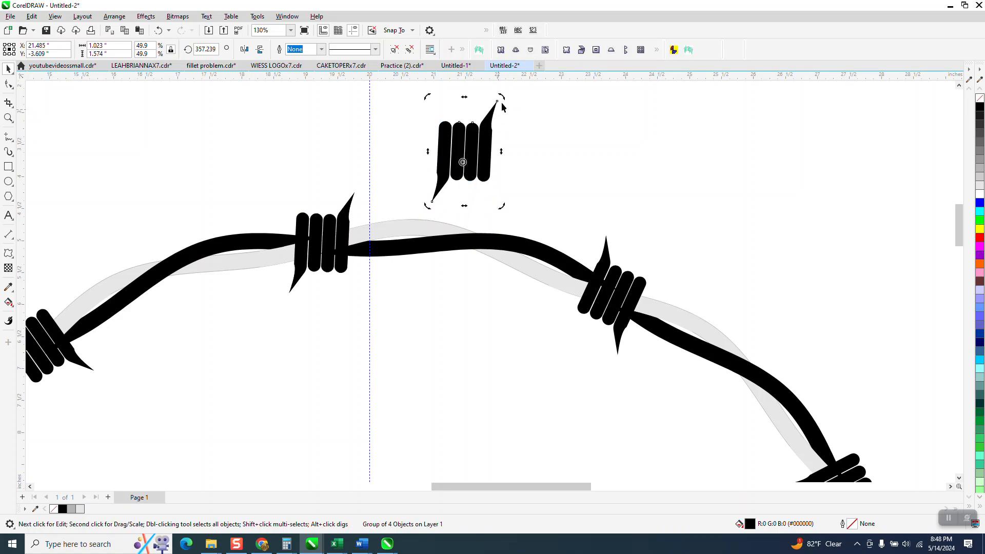
{"action": "left_click_drag", "start_coordinate": [501, 98], "coordinate": [501, 97]}
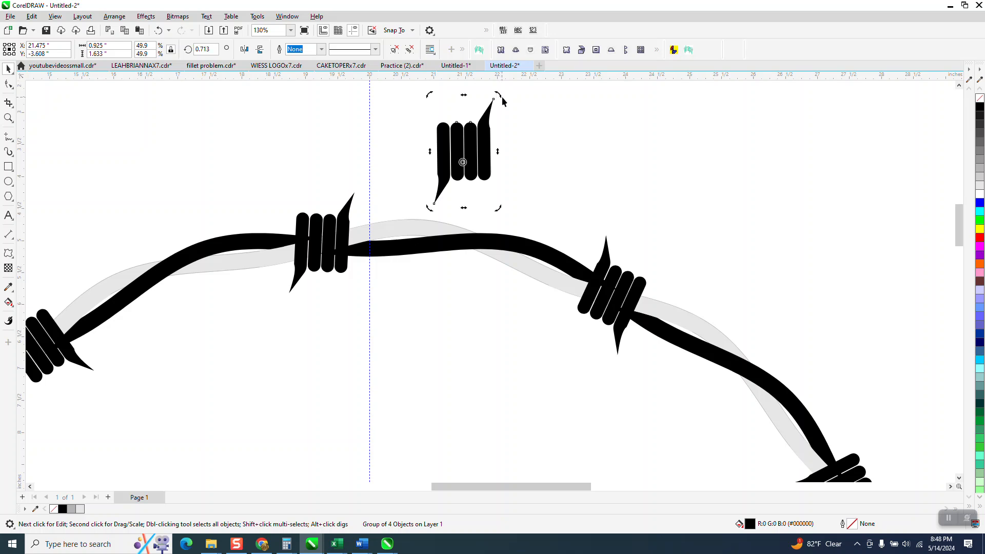
Ungroup the barb copy above the ring and set the nudge distance to 0.01 inches
{"action": "left_click", "coordinate": [119, 18]}
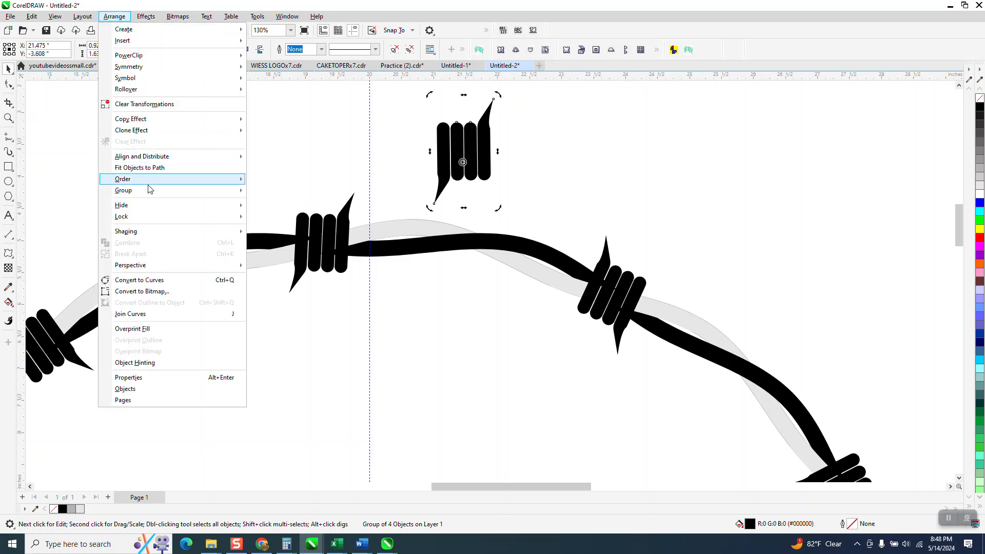
{"action": "left_click", "coordinate": [274, 205]}
{"action": "left_click", "coordinate": [352, 124]}
{"action": "left_click", "coordinate": [335, 51]}
{"action": "key", "text": "BackSpace"}
{"action": "type", "text": ".01"}
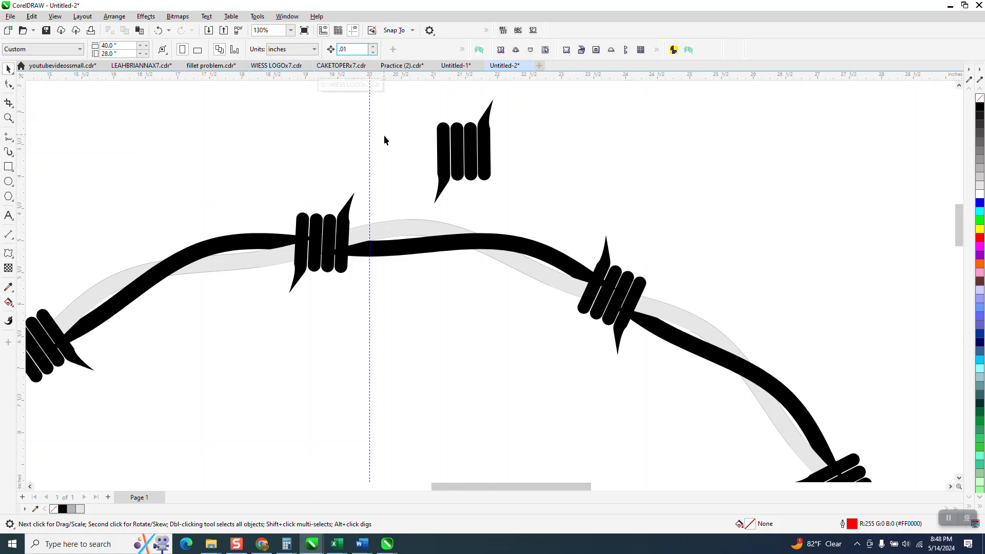
Nudge the copied barb's outer pointed coils and its second coil outward to widen the gaps between coils
{"action": "left_click", "coordinate": [487, 153]}
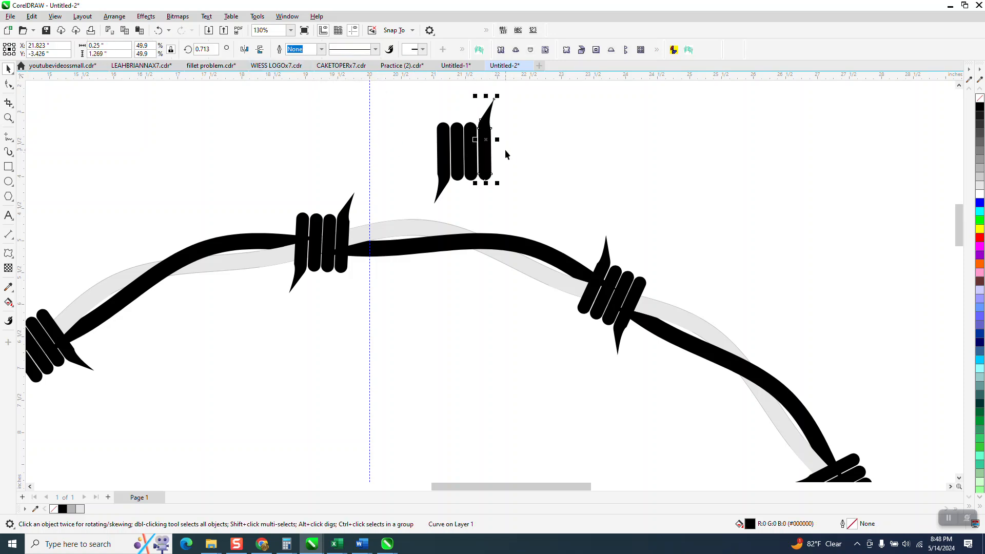
{"action": "key", "text": "Right"}
{"action": "left_click", "coordinate": [445, 152]}
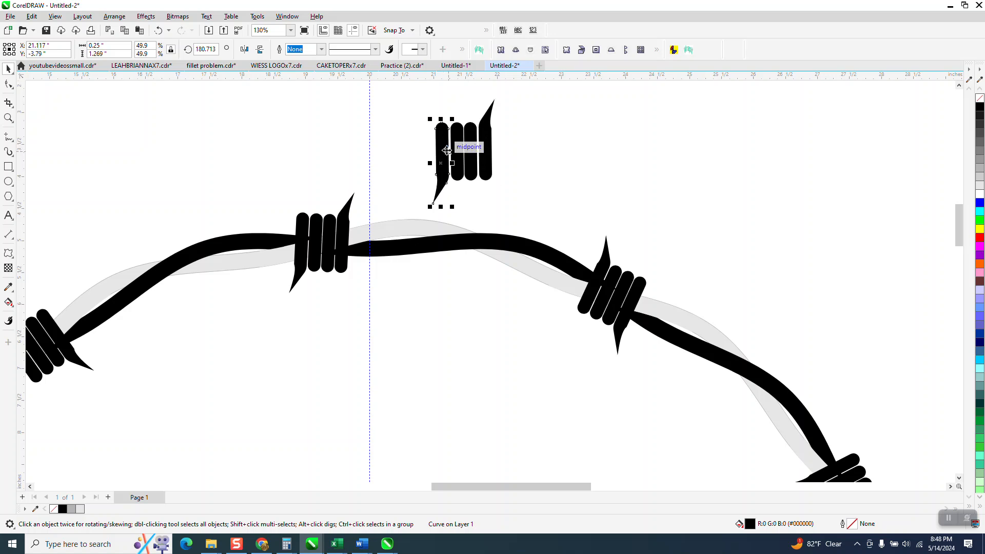
{"action": "left_click", "coordinate": [457, 149]}
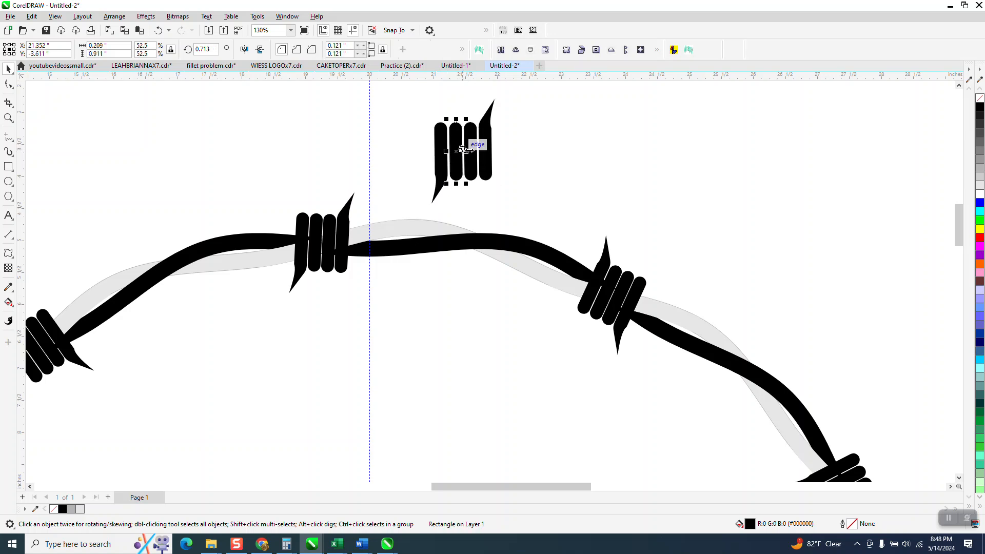
{"action": "left_click", "coordinate": [433, 172]}
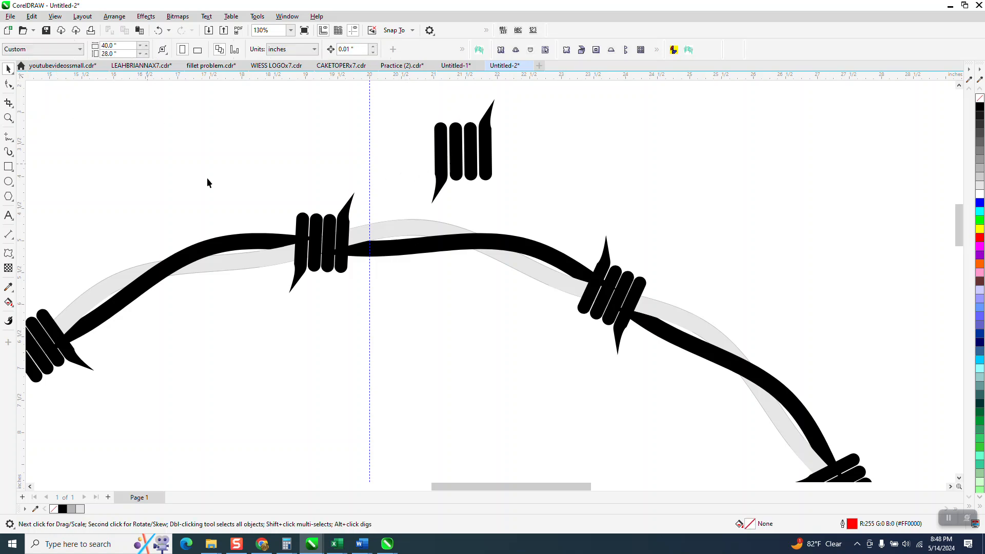
Delete the original barb pieces on the top wire crossing and group the respaced barb's four objects
{"action": "left_click_drag", "start_coordinate": [419, 294], "coordinate": [418, 309]}
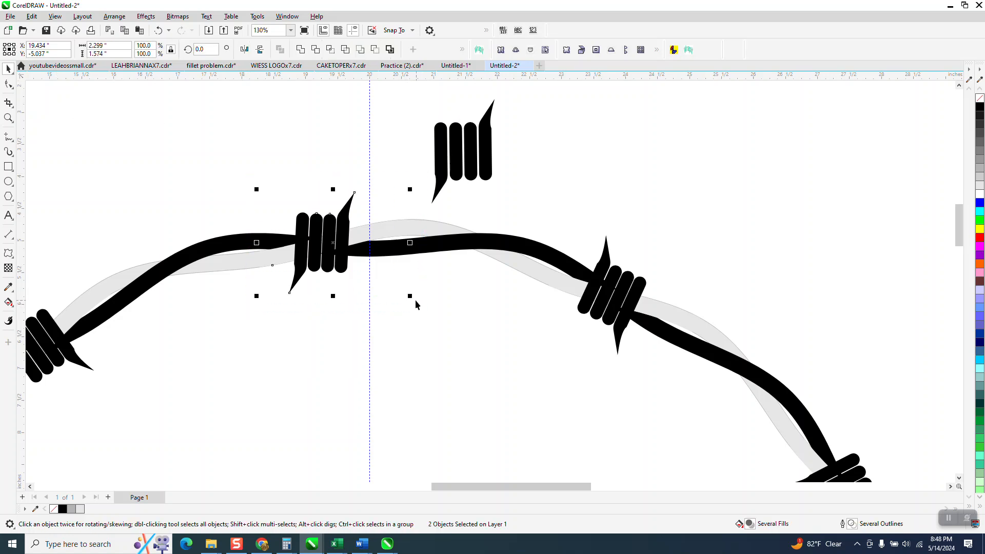
{"action": "key", "text": "Delete"}
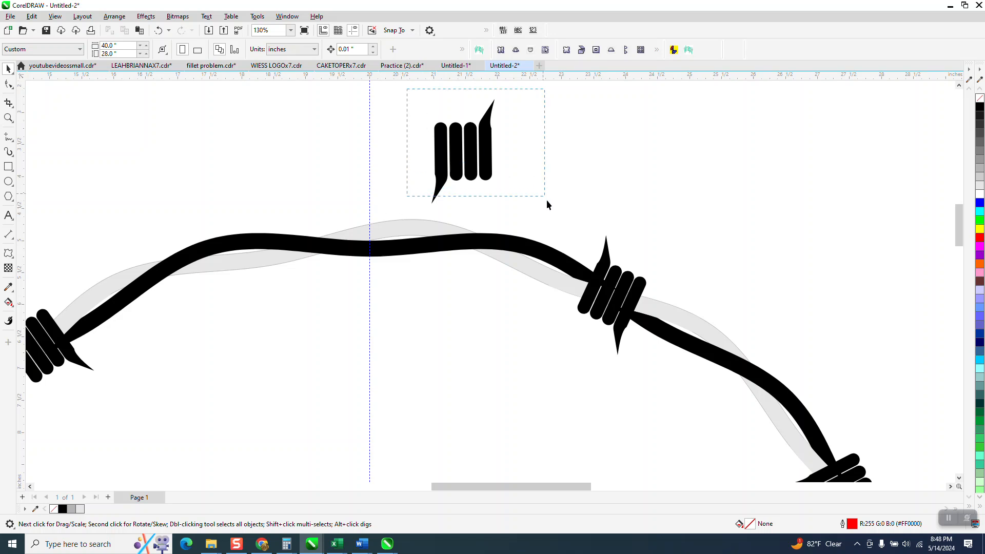
{"action": "left_click_drag", "start_coordinate": [547, 204], "coordinate": [552, 211]}
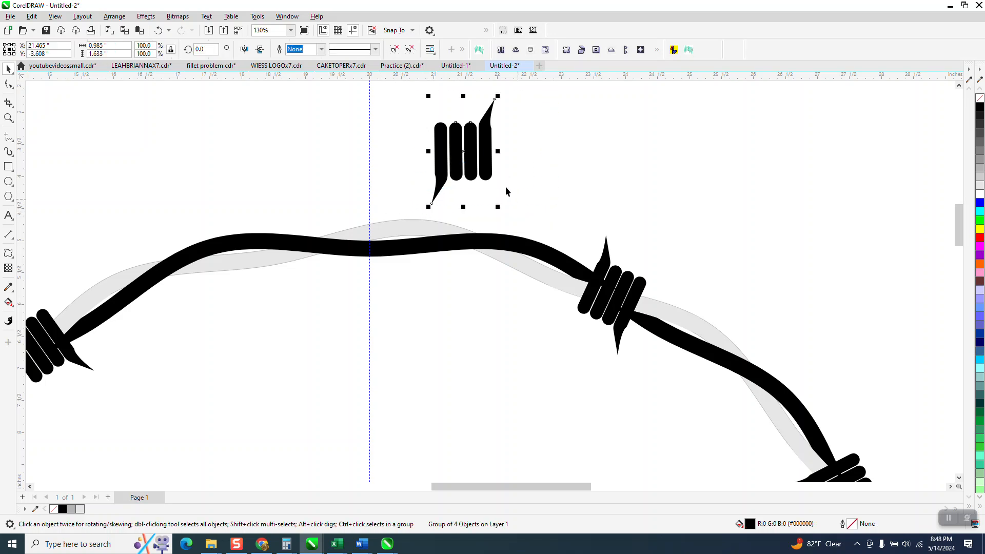
Move the respaced barb onto the top wire crossing at about X 19.317 in, Y -5.043 in and rotate it to about 5.7 degrees
{"action": "left_click_drag", "start_coordinate": [465, 157], "coordinate": [326, 243]}
{"action": "left_click", "coordinate": [325, 244]}
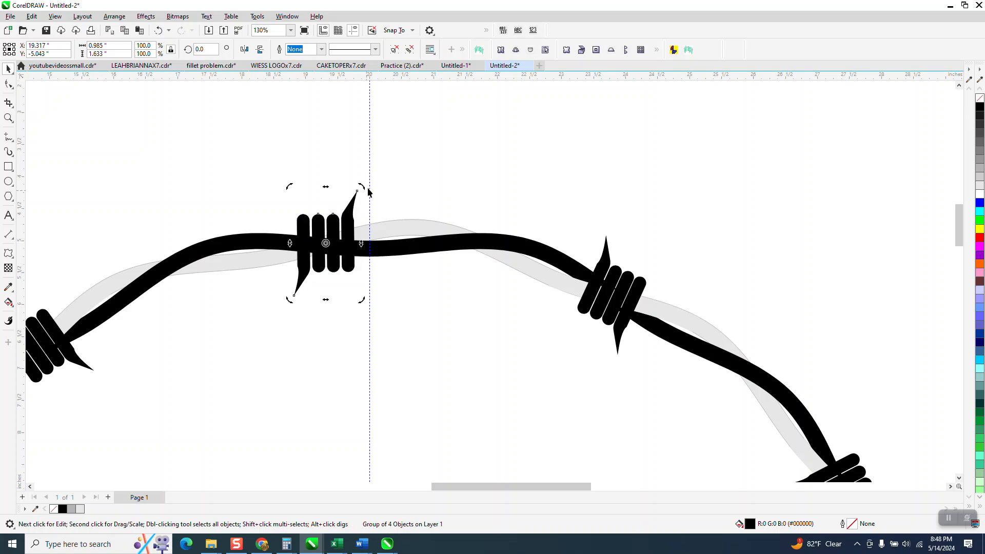
{"action": "left_click_drag", "start_coordinate": [365, 187], "coordinate": [357, 184]}
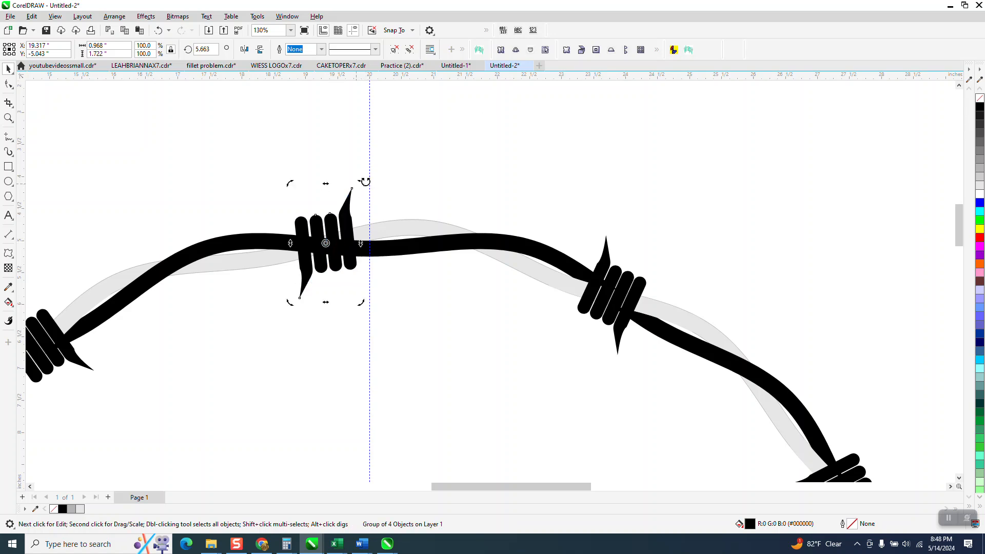
{"action": "left_click", "coordinate": [398, 167]}
Compare the respaced top barb's coil gaps and wire overlap with the neighboring barbs around the ring
{"action": "scroll", "coordinate": [406, 195], "scroll_direction": "down", "scroll_amount": 2}
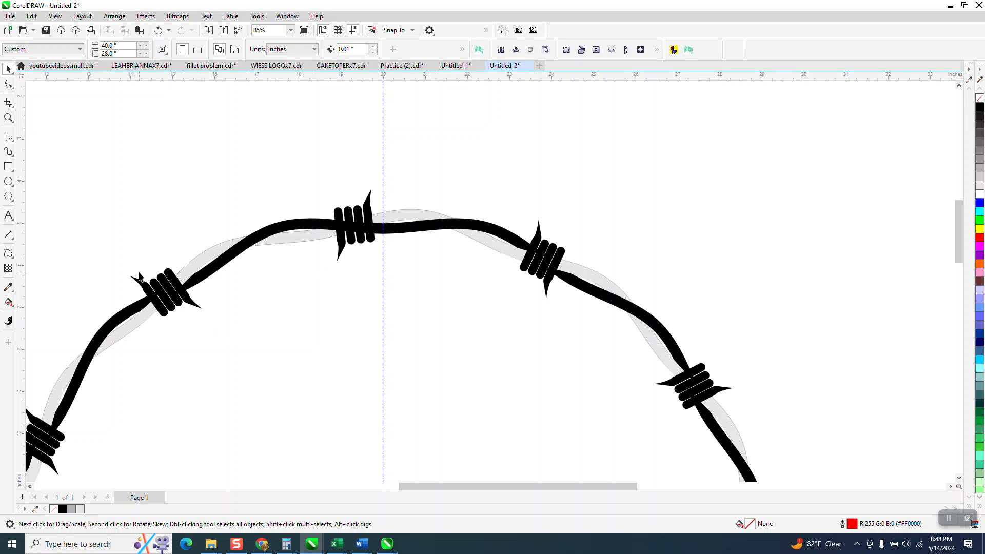
{"action": "scroll", "coordinate": [167, 272], "scroll_direction": "down", "scroll_amount": 3}
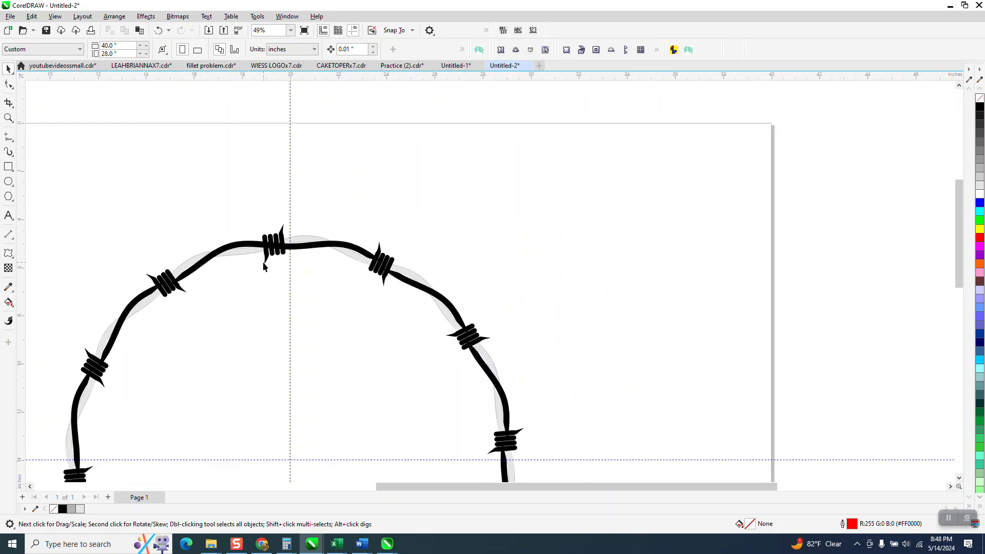
{"action": "left_click", "coordinate": [8, 118]}
{"action": "left_click_drag", "start_coordinate": [243, 222], "coordinate": [324, 290]}
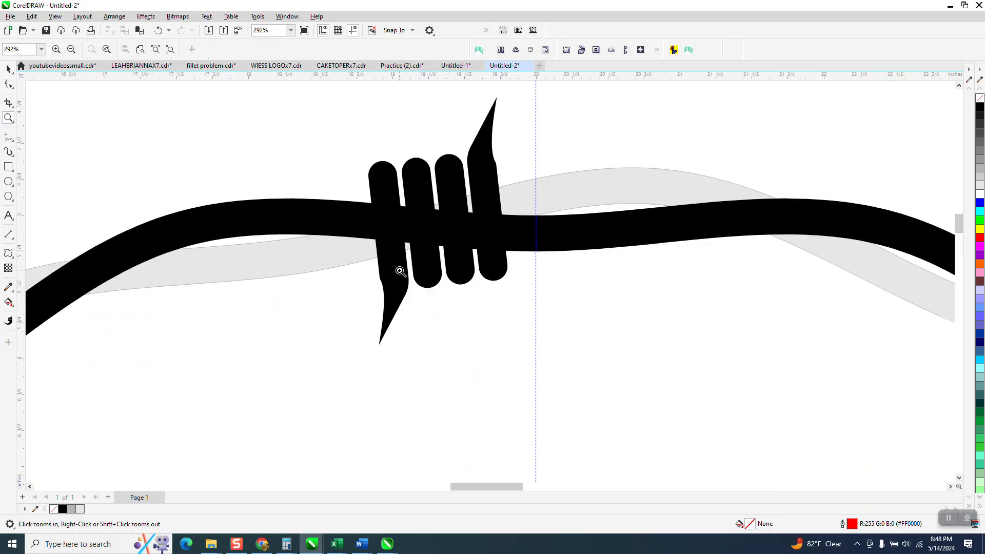
{"action": "scroll", "coordinate": [424, 260], "scroll_direction": "down", "scroll_amount": 6}
{"action": "left_click_drag", "start_coordinate": [561, 250], "coordinate": [652, 315]}
{"action": "scroll", "coordinate": [407, 263], "scroll_direction": "down", "scroll_amount": 4}
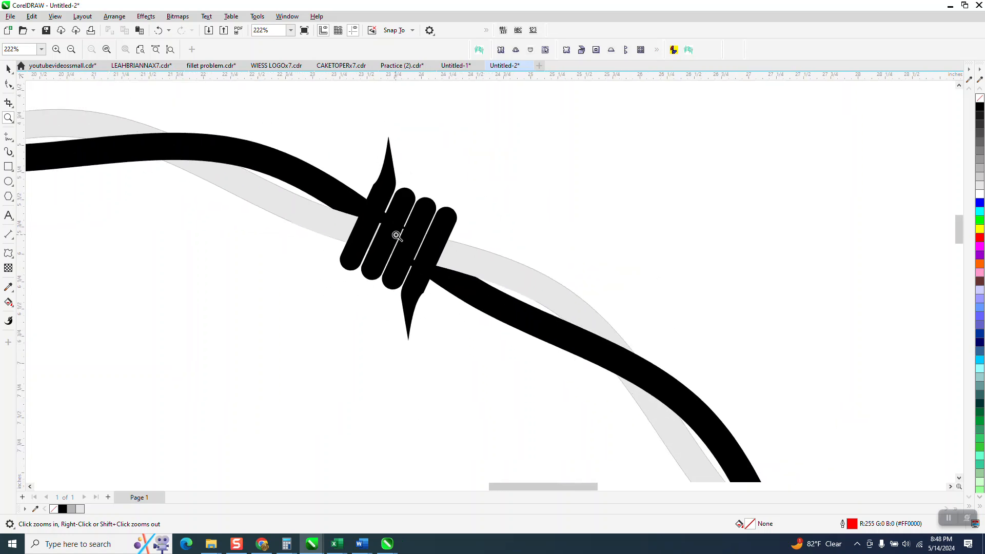
{"action": "scroll", "coordinate": [396, 235], "scroll_direction": "down", "scroll_amount": 5}
{"action": "left_click_drag", "start_coordinate": [204, 172], "coordinate": [280, 241]}
{"action": "scroll", "coordinate": [282, 235], "scroll_direction": "down", "scroll_amount": 4}
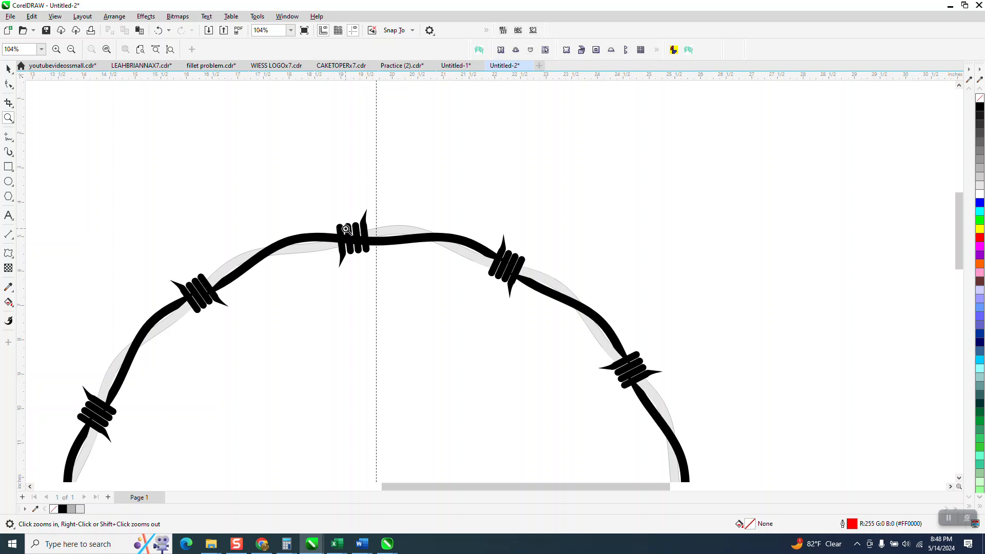
{"action": "scroll", "coordinate": [346, 229], "scroll_direction": "down", "scroll_amount": 4}
{"action": "scroll", "coordinate": [350, 193], "scroll_direction": "down", "scroll_amount": 2}
Select the whole barbed-wire ring and place a copy of it beside the page at about X 51.95 in, Y -10.009 in
{"action": "left_click", "coordinate": [8, 68]}
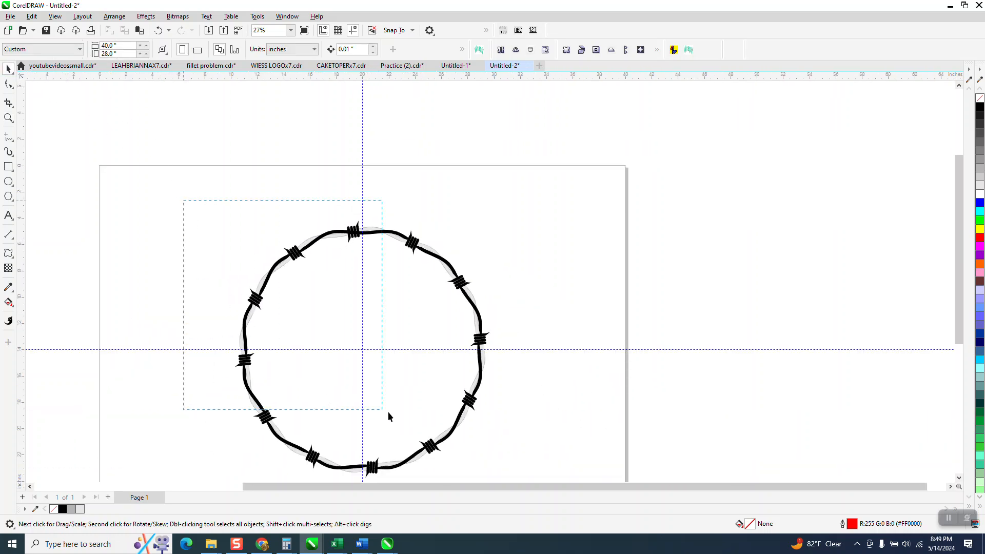
{"action": "left_click_drag", "start_coordinate": [518, 472], "coordinate": [528, 469]}
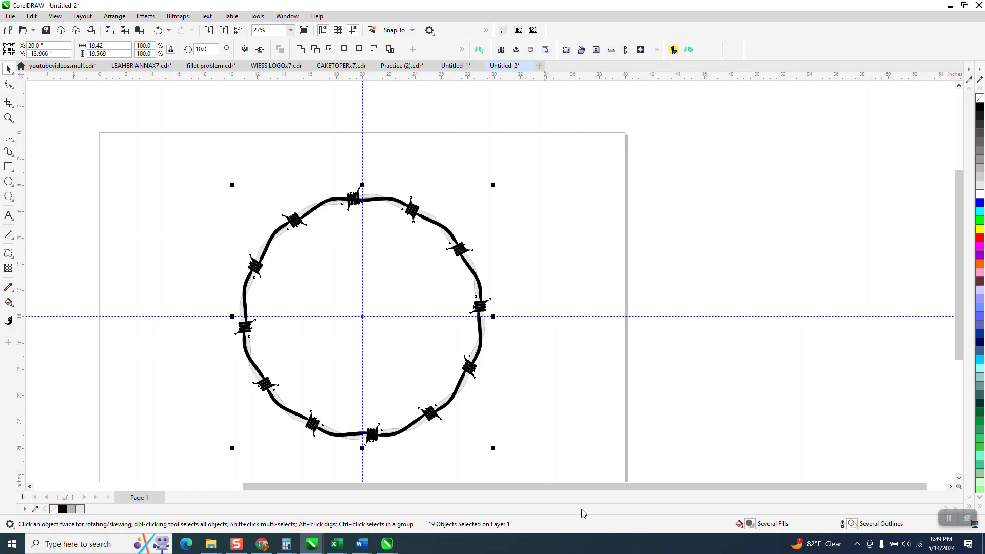
{"action": "left_click_drag", "start_coordinate": [632, 296], "coordinate": [782, 266]}
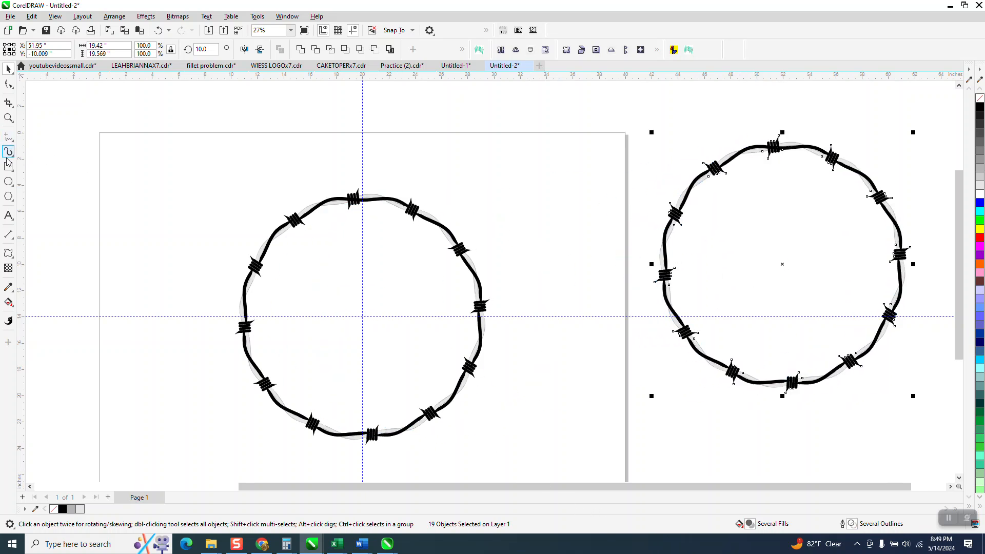
Group the original ring on the page and crop it to an area about 4.84 by 3.83 in around the top barb
{"action": "left_click_drag", "start_coordinate": [213, 145], "coordinate": [570, 473]}
{"action": "key", "text": "ctrl+g"}
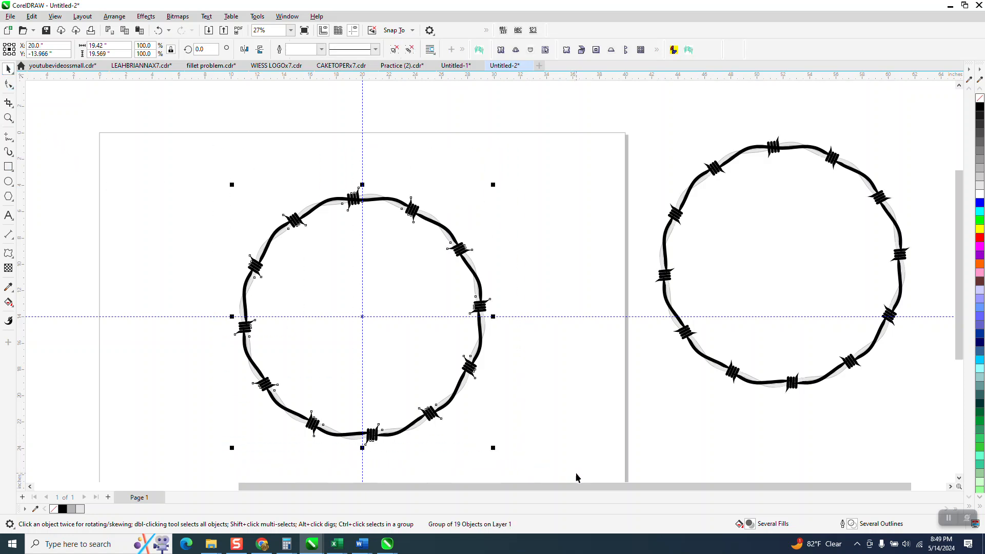
{"action": "left_click", "coordinate": [10, 104]}
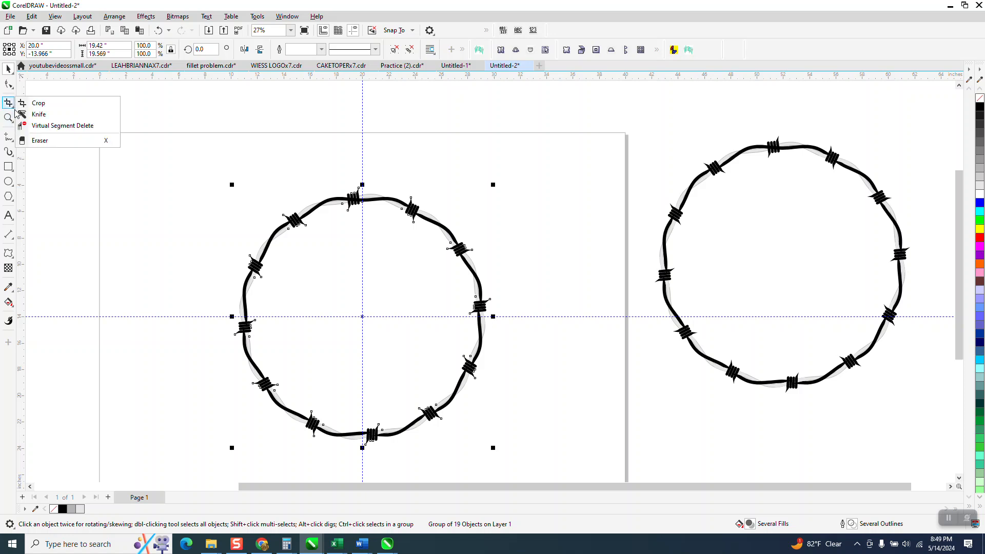
{"action": "left_click", "coordinate": [41, 104]}
{"action": "left_click_drag", "start_coordinate": [321, 180], "coordinate": [384, 230]}
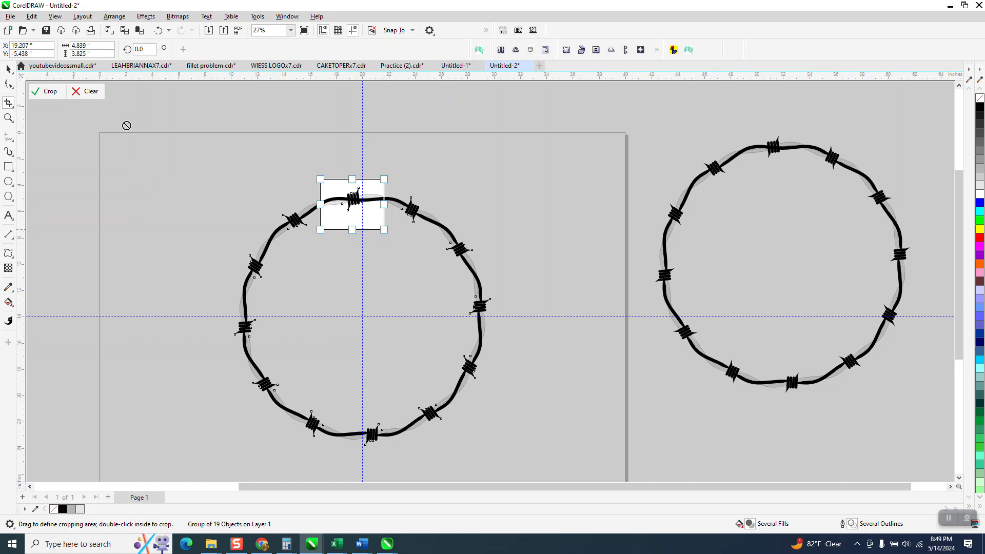
{"action": "left_click", "coordinate": [50, 91]}
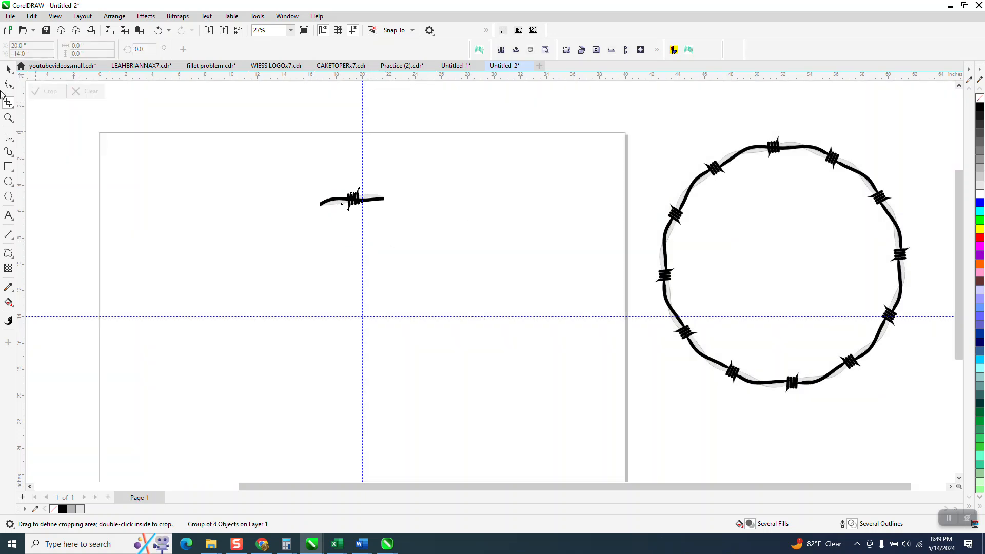
Move the cropped barb and wire segment to the upper-left corner of the page
{"action": "left_click", "coordinate": [9, 68]}
{"action": "left_click_drag", "start_coordinate": [329, 199], "coordinate": [210, 190]}
{"action": "left_click", "coordinate": [8, 117]}
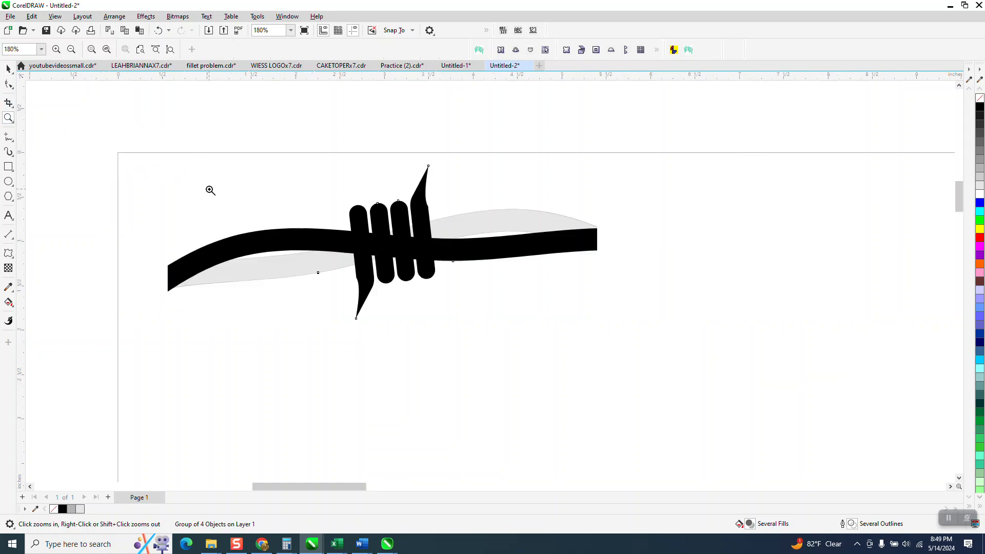
{"action": "scroll", "coordinate": [208, 191], "scroll_direction": "down", "scroll_amount": 6}
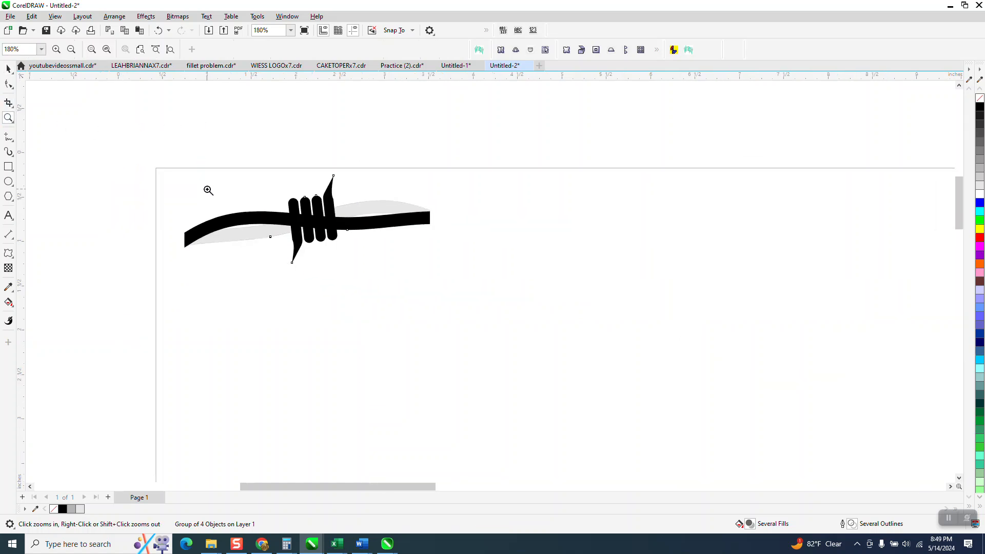